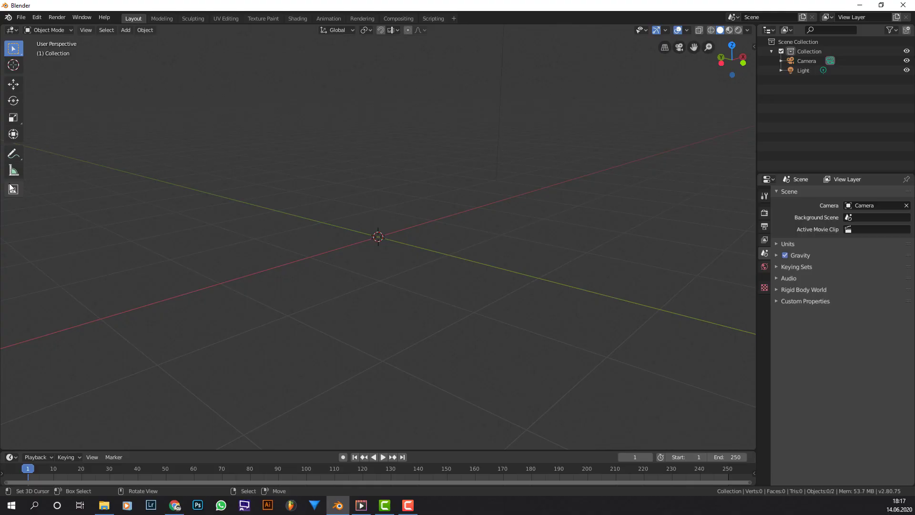
# Open the viewport sidebar and start the Shortcut VUr on-screen key display
pyautogui.moveTo(402, 131); pyautogui.dragTo(381, 149, button='middle')
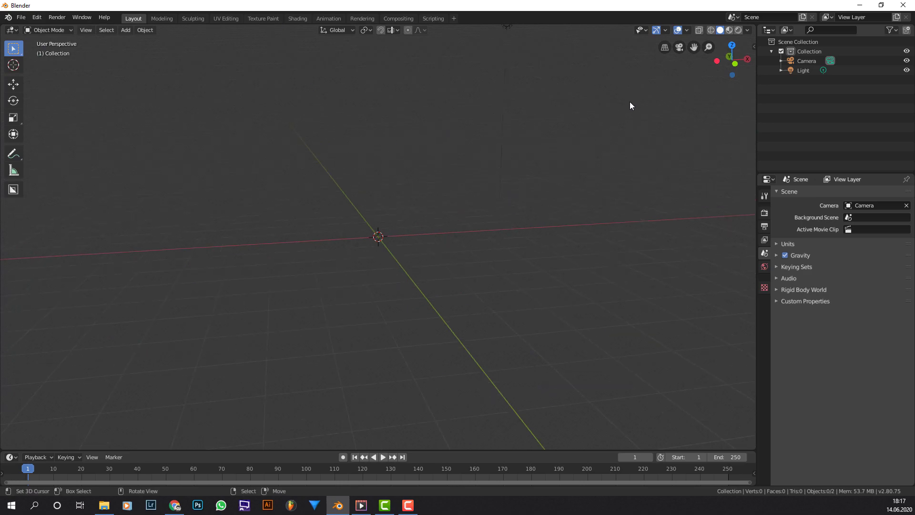
pyautogui.press('n')
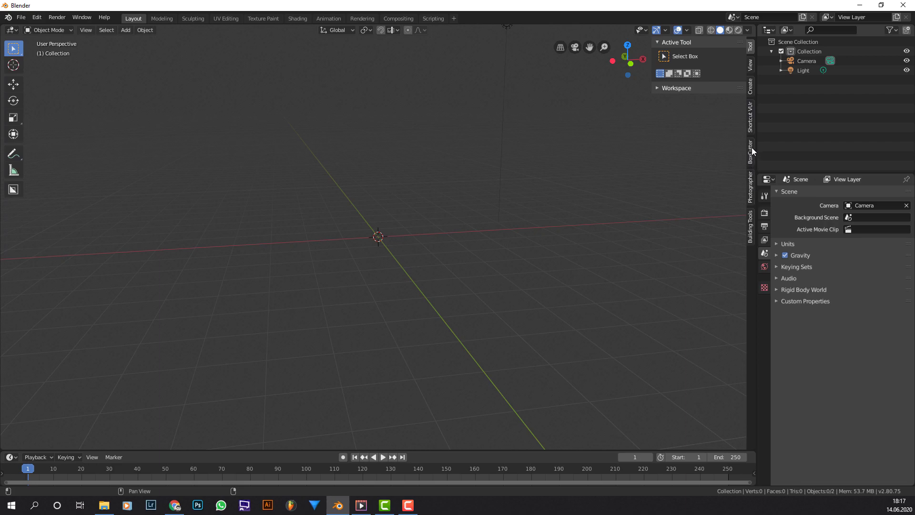
pyautogui.click(751, 117)
pyautogui.click(729, 56)
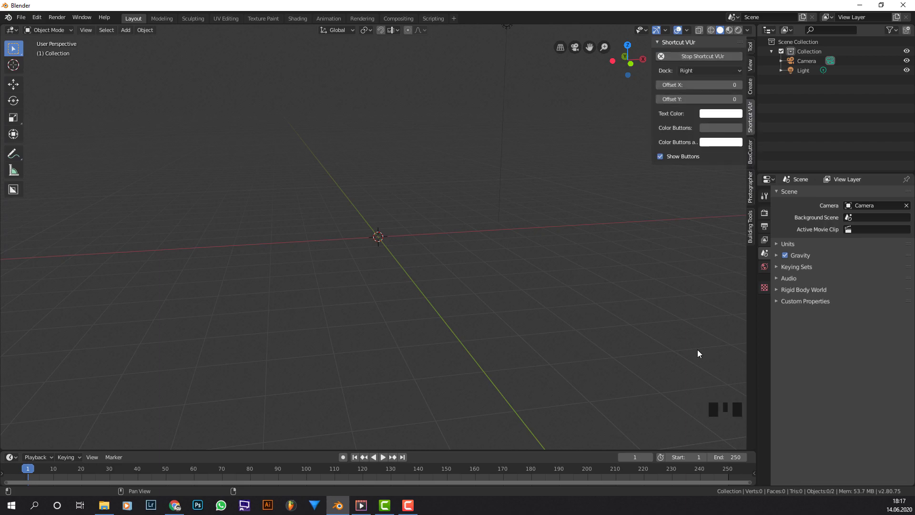
pyautogui.middleClick(685, 407)
pyautogui.moveTo(684, 408); pyautogui.dragTo(673, 388, button='middle')
pyautogui.moveTo(629, 368); pyautogui.dragTo(569, 273, button='middle')
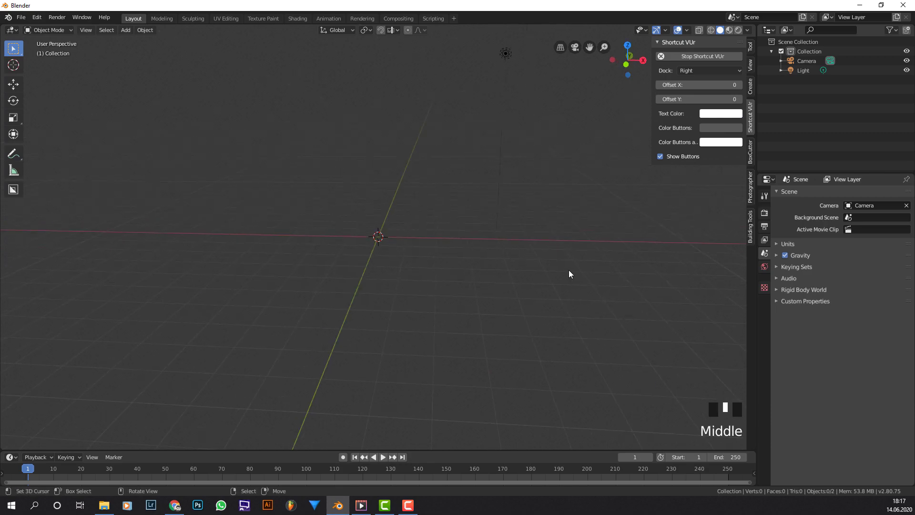
pyautogui.moveTo(363, 145); pyautogui.dragTo(416, 179, button='middle')
pyautogui.scroll(2, 415, 180)
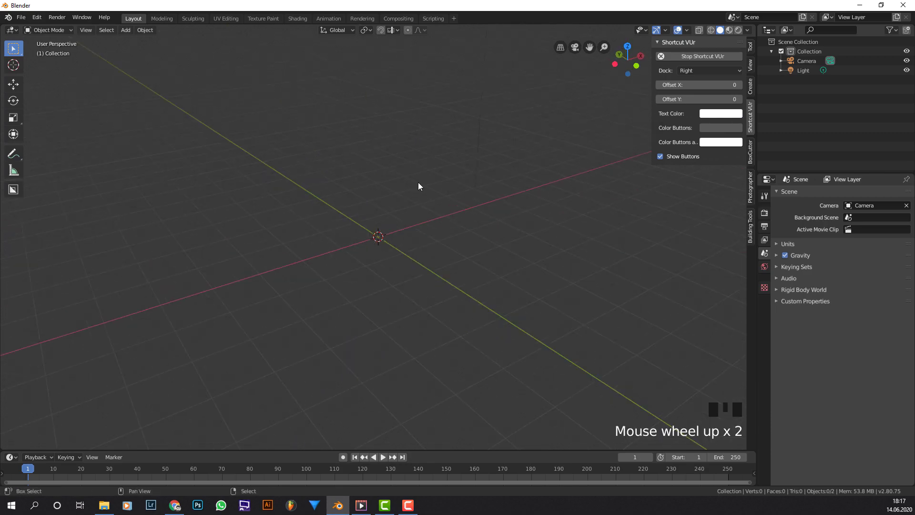
# Add a plane and scale it to about 20 on all axes as a floor
pyautogui.hotkey('shift', 'a')
pyautogui.moveTo(418, 184)
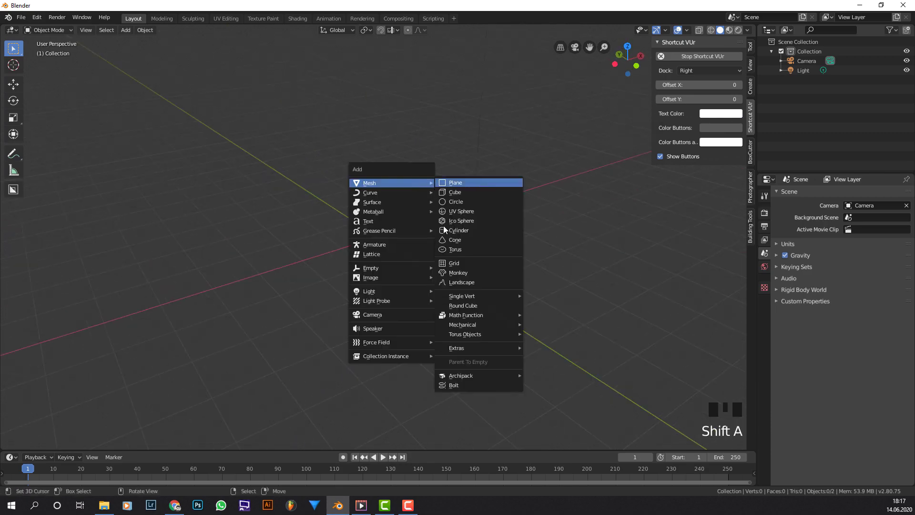
pyautogui.click(482, 184)
pyautogui.press('s')
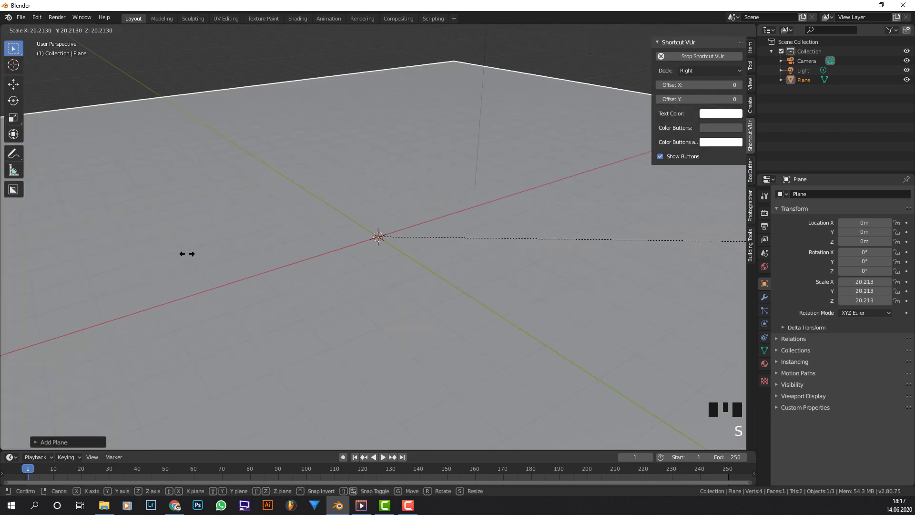
pyautogui.click(179, 251)
pyautogui.scroll(-5, 311, 175)
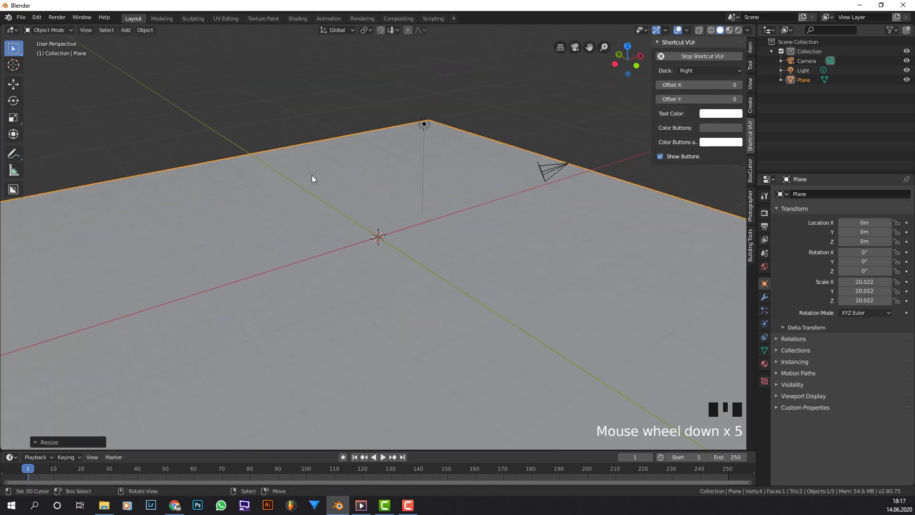
pyautogui.moveTo(311, 176); pyautogui.dragTo(396, 208, button='middle')
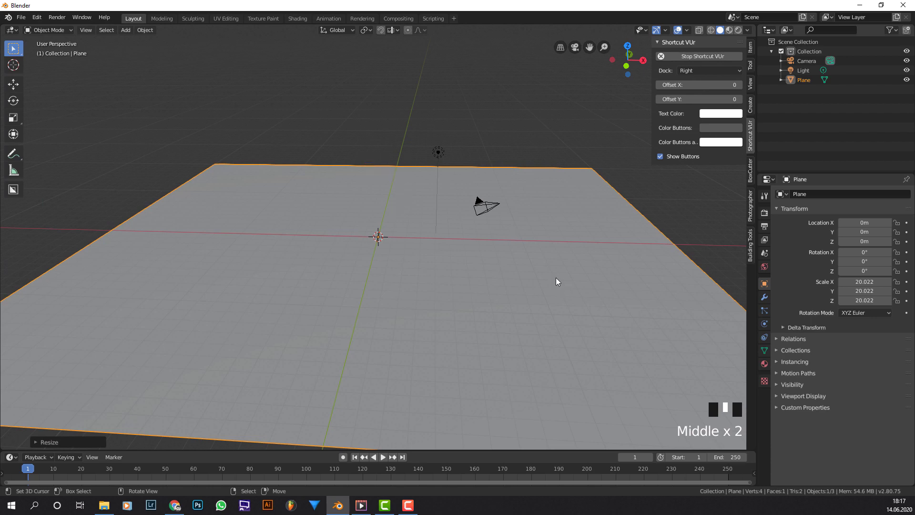
pyautogui.moveTo(493, 216); pyautogui.dragTo(428, 222, button='middle')
pyautogui.scroll(3, 427, 222)
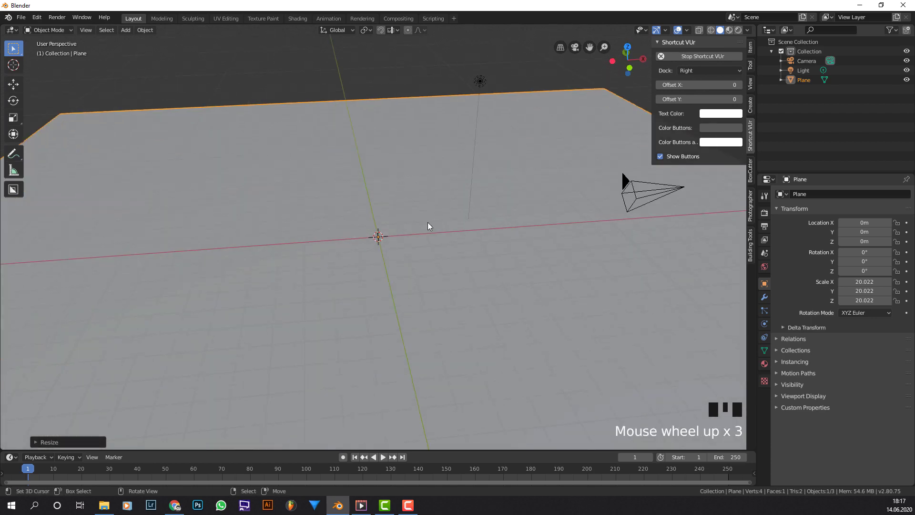
# Add a text object at the scene centre
pyautogui.hotkey('shift', 'a')
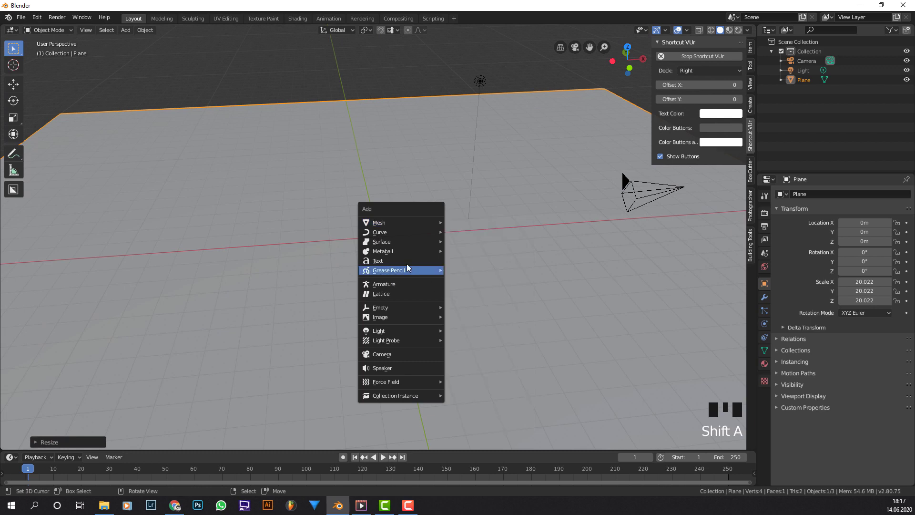
pyautogui.click(407, 261)
pyautogui.scroll(2, 438, 251)
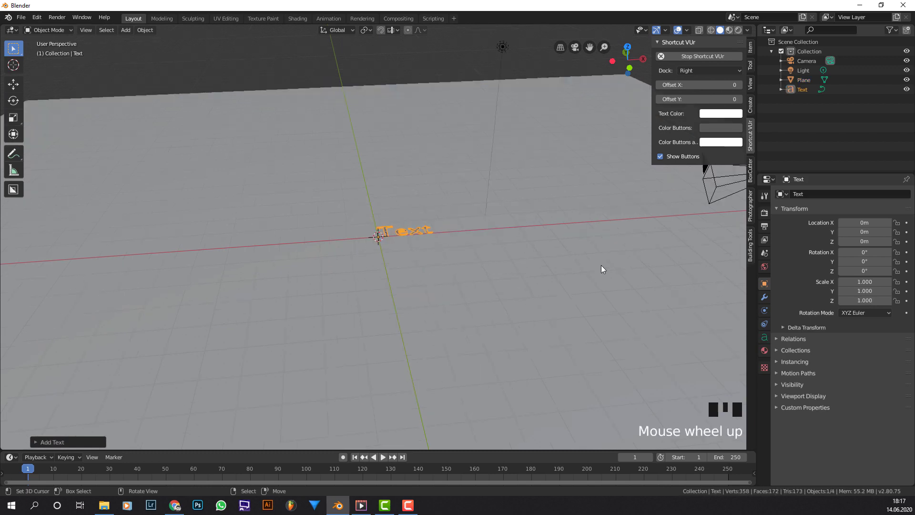
# Set the text's paragraph horizontal and vertical alignment both to Center
pyautogui.click(766, 337)
pyautogui.click(765, 337)
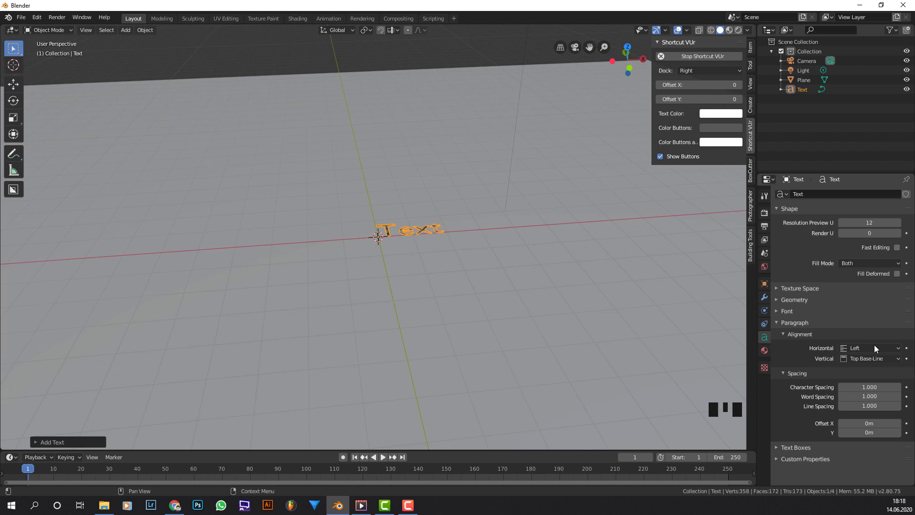
pyautogui.click(806, 324)
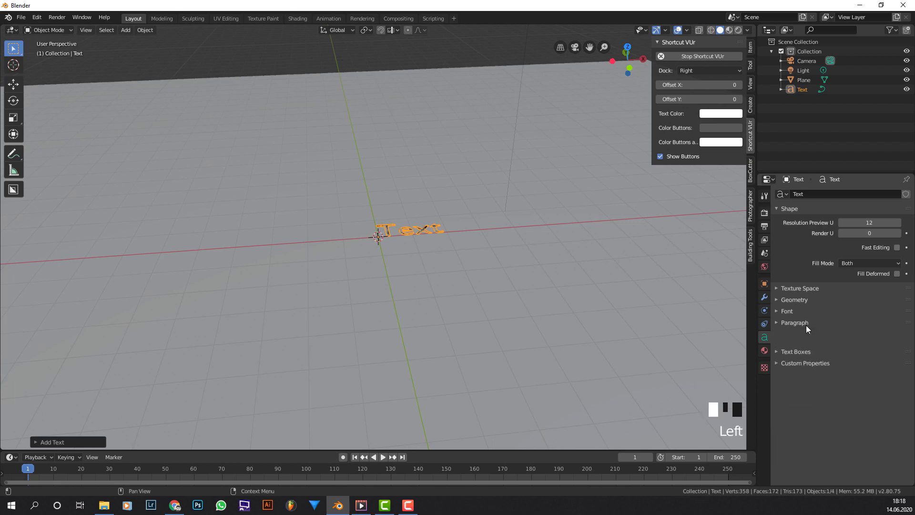
pyautogui.click(811, 324)
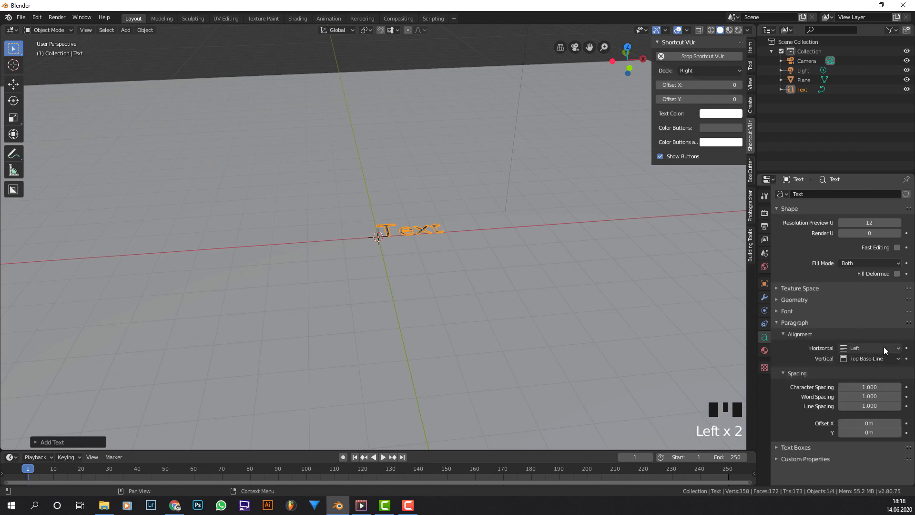
pyautogui.click(885, 346)
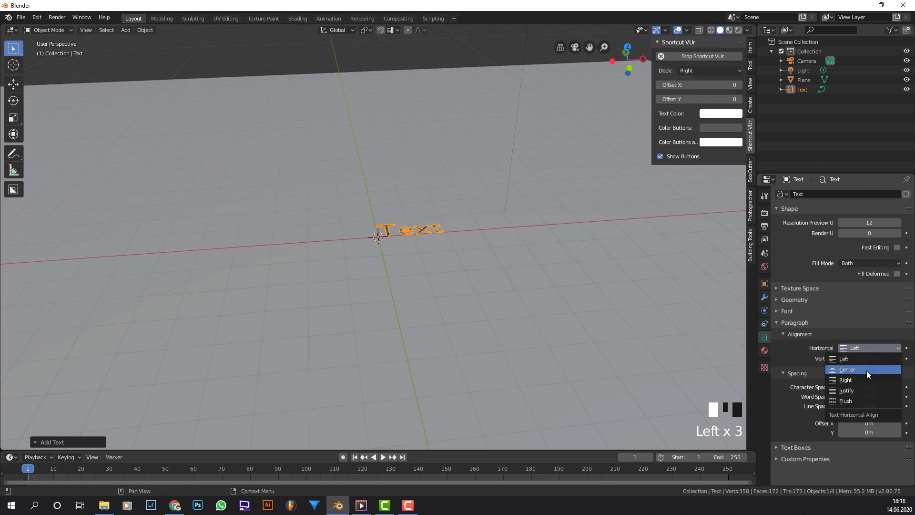
pyautogui.click(867, 370)
pyautogui.click(862, 358)
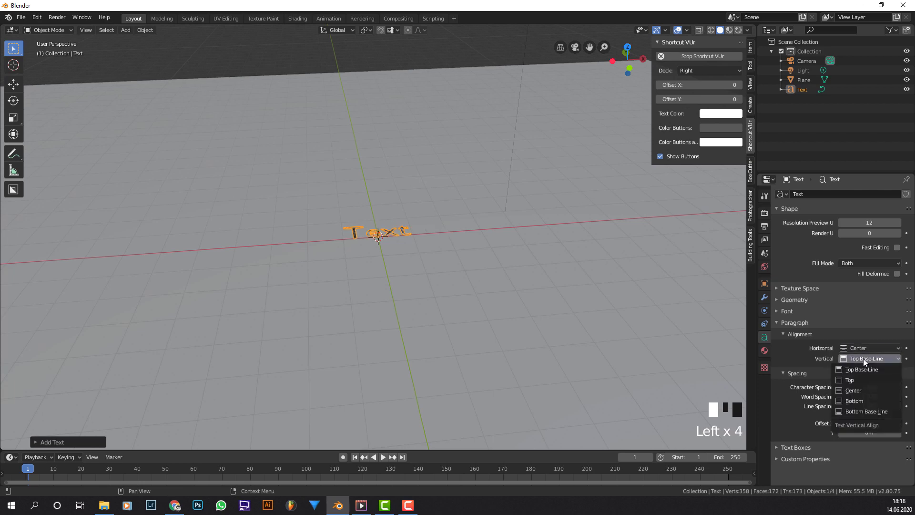
pyautogui.click(860, 390)
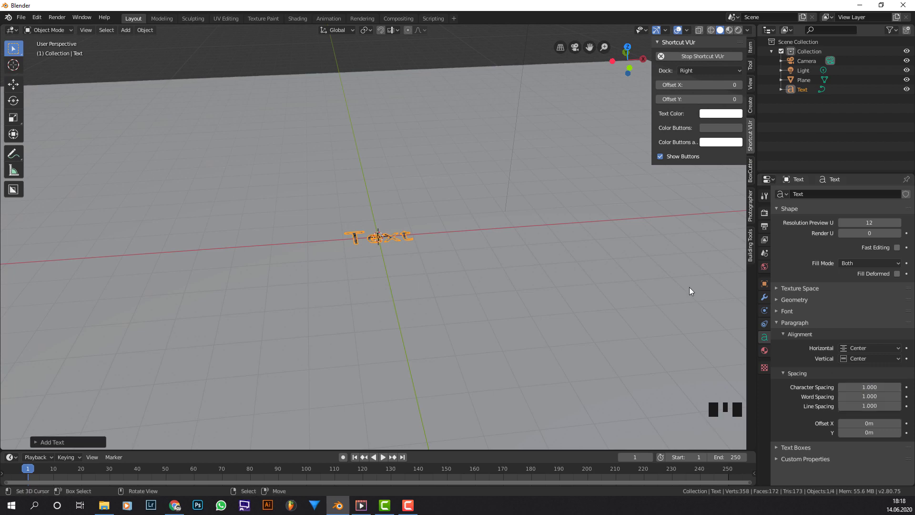
# Browse the C:\WINDOWS\Fonts folder for a new font file
pyautogui.click(810, 308)
pyautogui.click(811, 309)
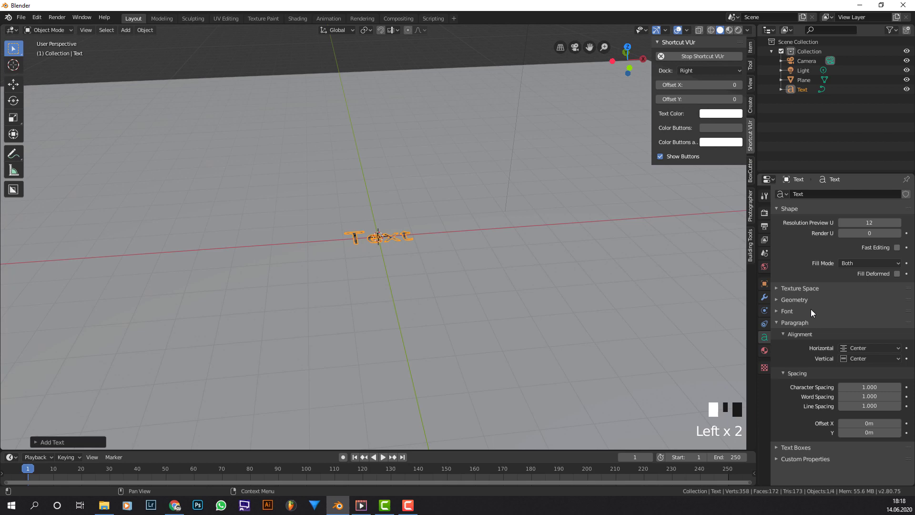
pyautogui.click(810, 309)
pyautogui.click(902, 327)
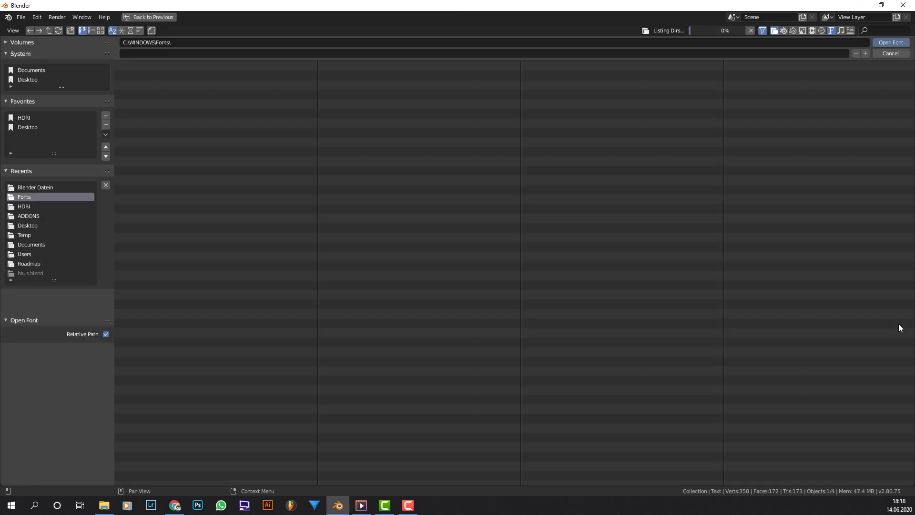
# Load the Constantia Bold font (constanb.ttf) from the thumbnail view
pyautogui.click(100, 31)
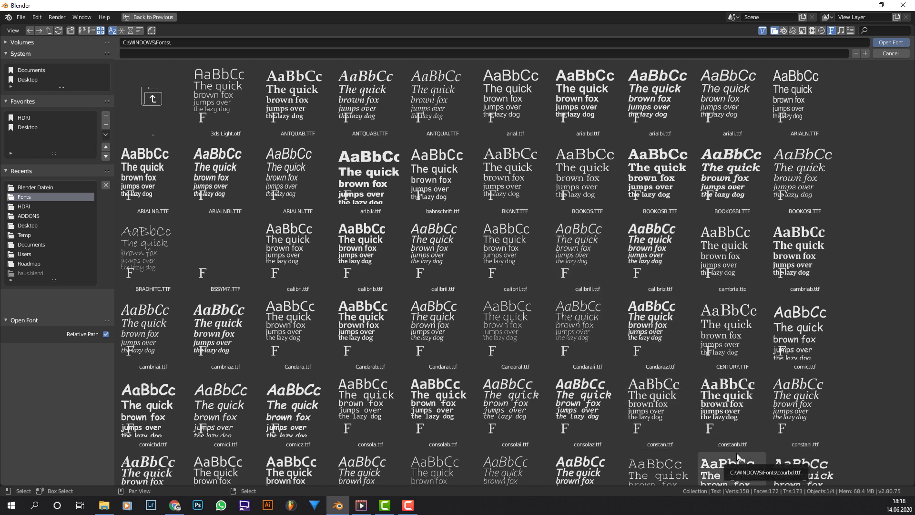
pyautogui.doubleClick(747, 394)
pyautogui.scroll(1, 383, 193)
pyautogui.scroll(6, 383, 193)
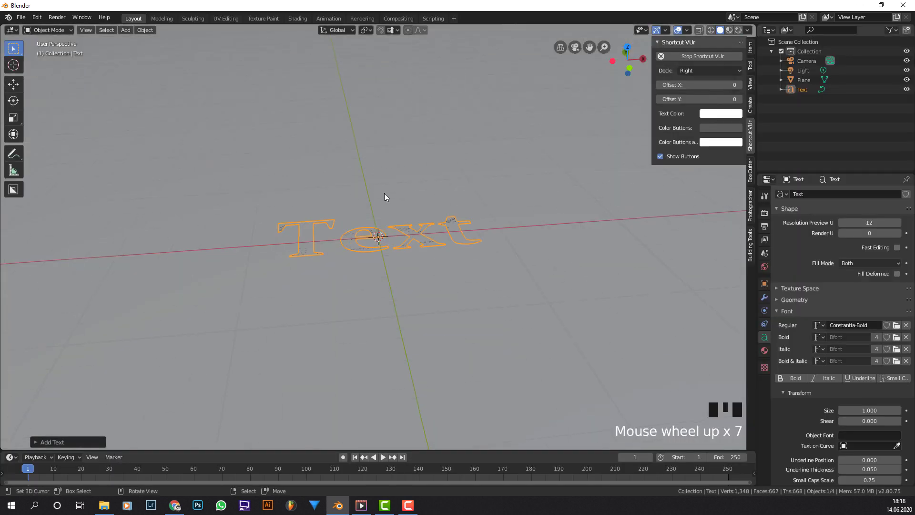
pyautogui.scroll(2, 411, 234)
pyautogui.moveTo(410, 233); pyautogui.dragTo(458, 215, button='middle')
pyautogui.scroll(-5, 459, 237)
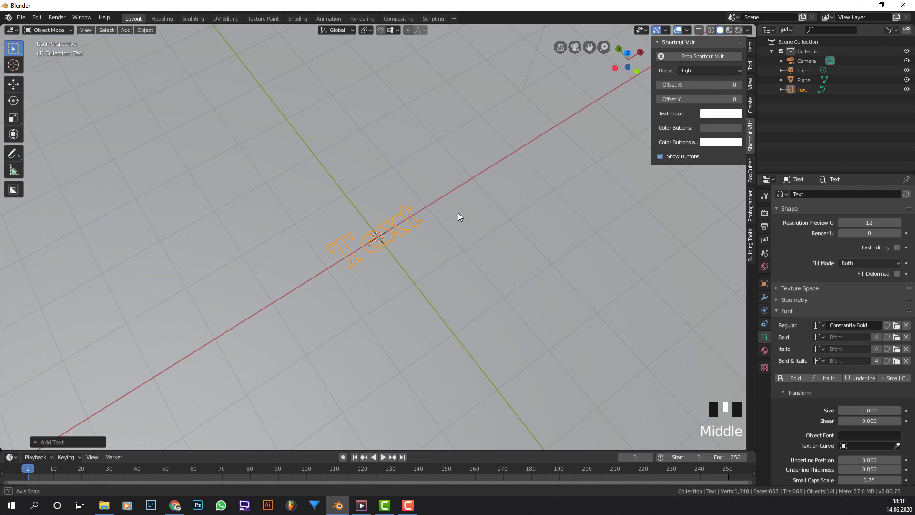
# Replace the word 'Text' with 'Philip' in edit mode
pyautogui.press('Tab')
pyautogui.press('BackSpace')
pyautogui.press('BackSpace')
pyautogui.press('BackSpace')
pyautogui.press('BackSpace')
pyautogui.press('BackSpace')
pyautogui.press('BackSpace')
pyautogui.press('BackSpace')
pyautogui.press('BackSpace')
pyautogui.press('BackSpace')
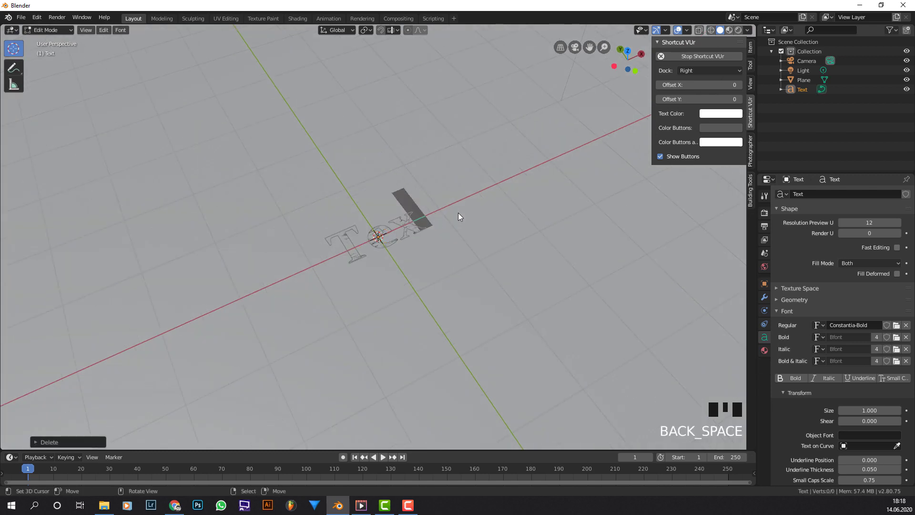
pyautogui.write('Philip')
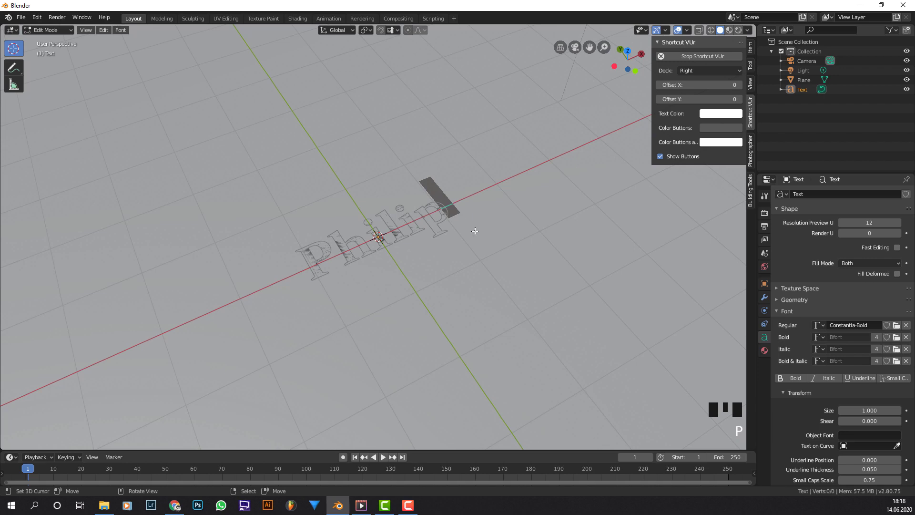
pyautogui.press('Tab')
pyautogui.moveTo(475, 235); pyautogui.dragTo(471, 192, button='middle')
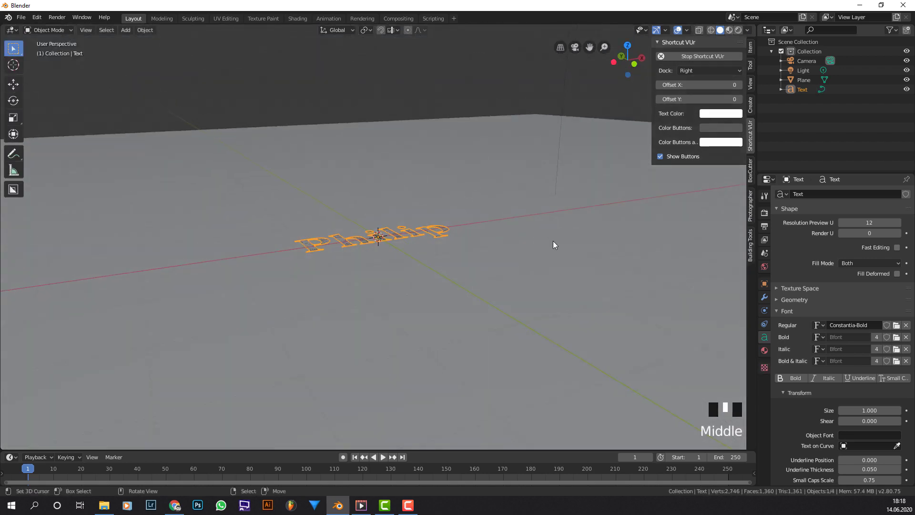
# Switch to top view and align the camera to the current view
pyautogui.press('KP_7')
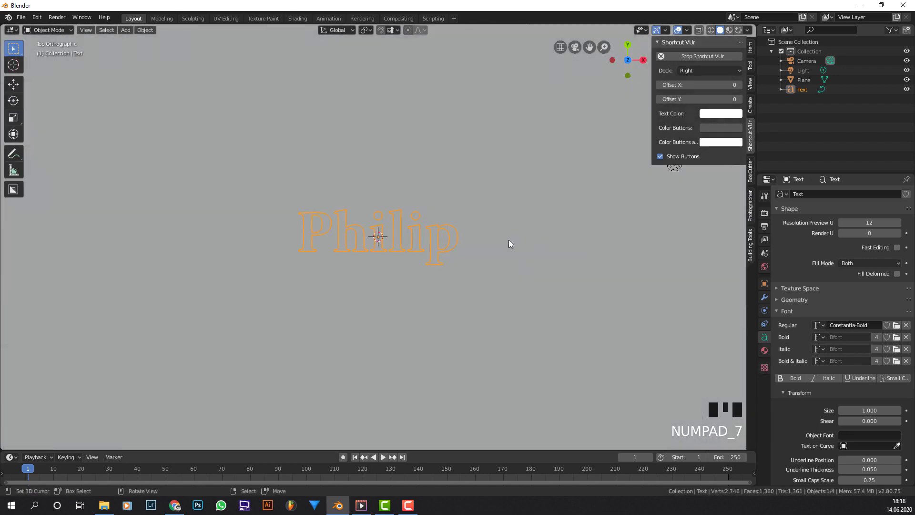
pyautogui.scroll(-7, 508, 239)
pyautogui.scroll(3, 506, 239)
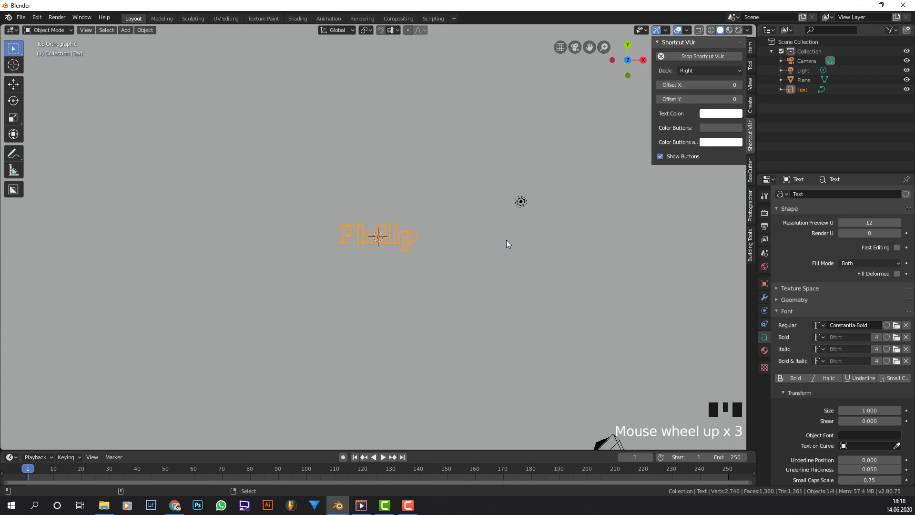
pyautogui.press('ctrl+alt+KP_0')
pyautogui.scroll(1, 540, 189)
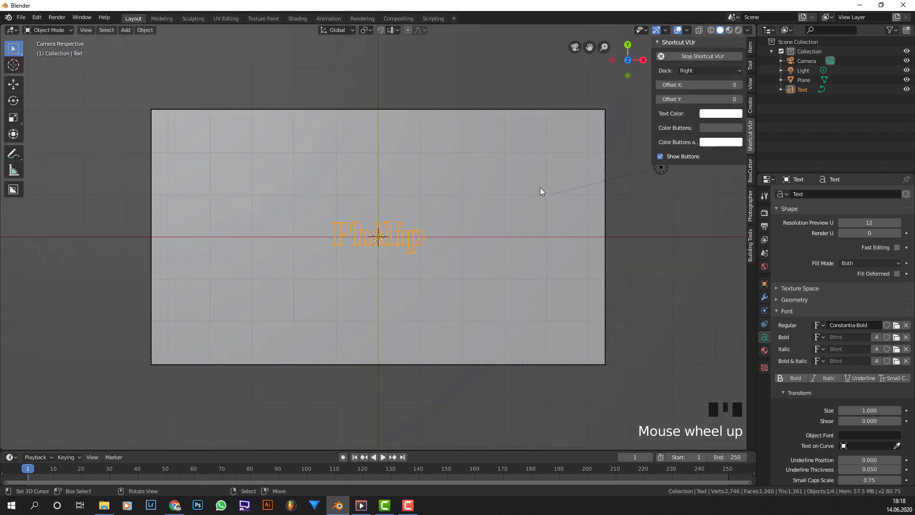
pyautogui.scroll(2, 498, 219)
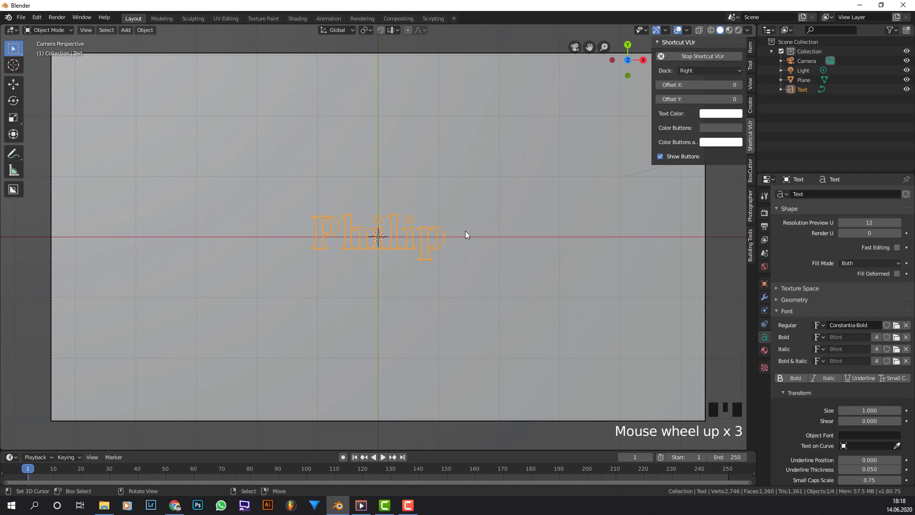
# Scale the Philip text up to about 2.4 times its size
pyautogui.press('s')
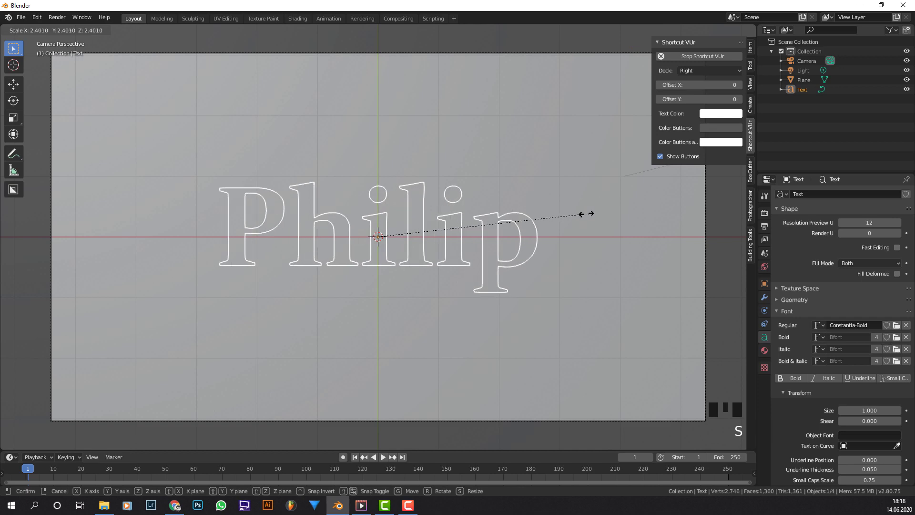
pyautogui.click(577, 220)
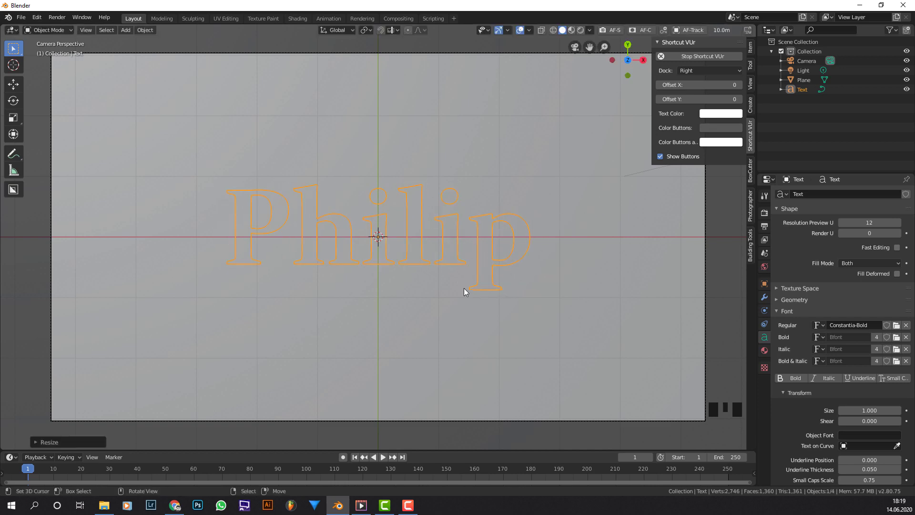
pyautogui.moveTo(464, 288); pyautogui.dragTo(478, 201, button='middle')
pyautogui.scroll(4, 478, 202)
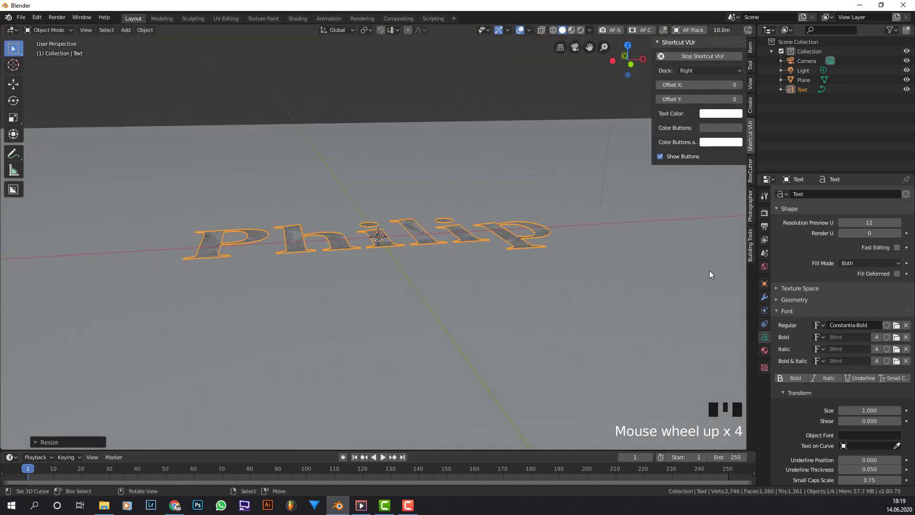
# Set the text's Bevel Depth to 0.003m in the Geometry panel
pyautogui.click(802, 310)
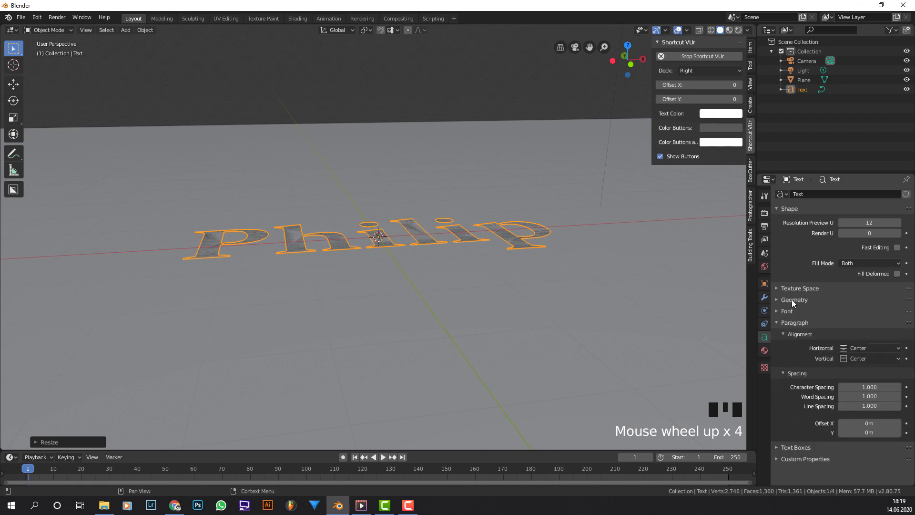
pyautogui.click(791, 322)
pyautogui.click(793, 300)
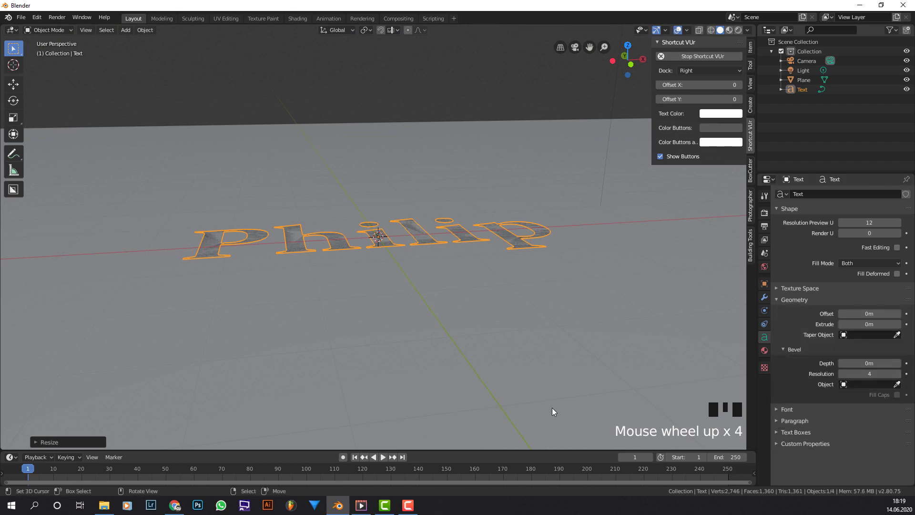
pyautogui.moveTo(883, 362); pyautogui.dragTo(886, 362)
pyautogui.click(867, 362)
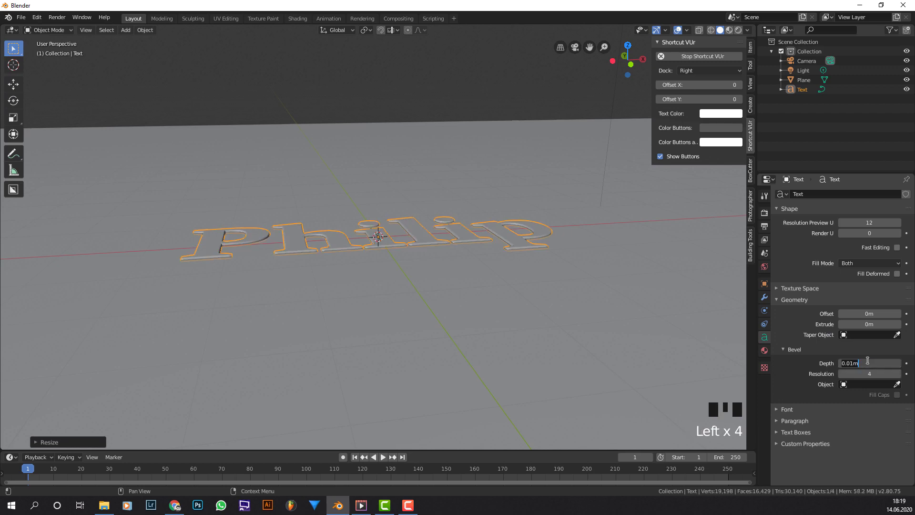
pyautogui.click(852, 362)
pyautogui.press('Return')
pyautogui.scroll(6, 245, 245)
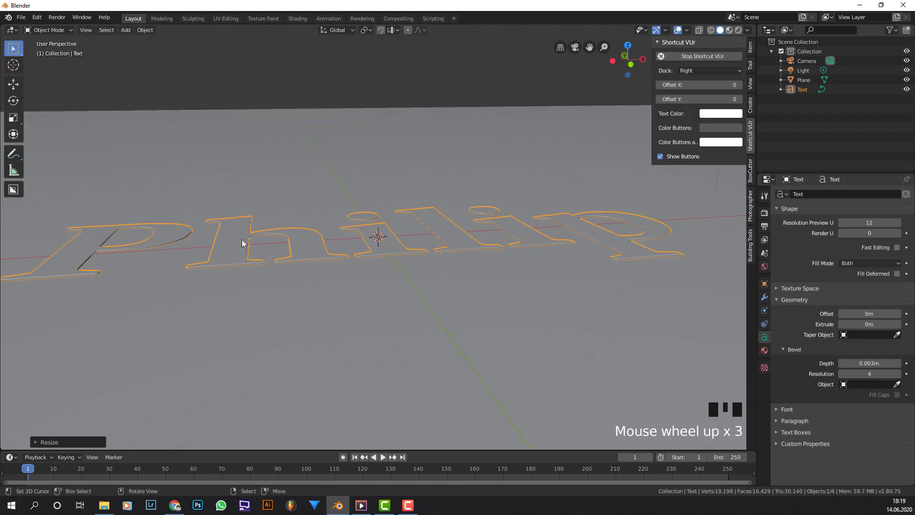
# Increase the text's Extrude to 0.05m
pyautogui.click(898, 324)
pyautogui.click(898, 324)
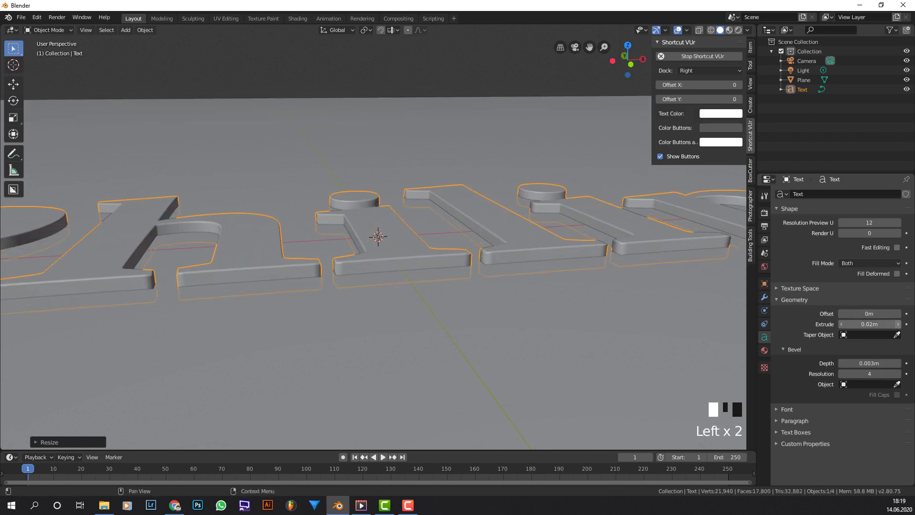
pyautogui.click(898, 324)
pyautogui.click(898, 324)
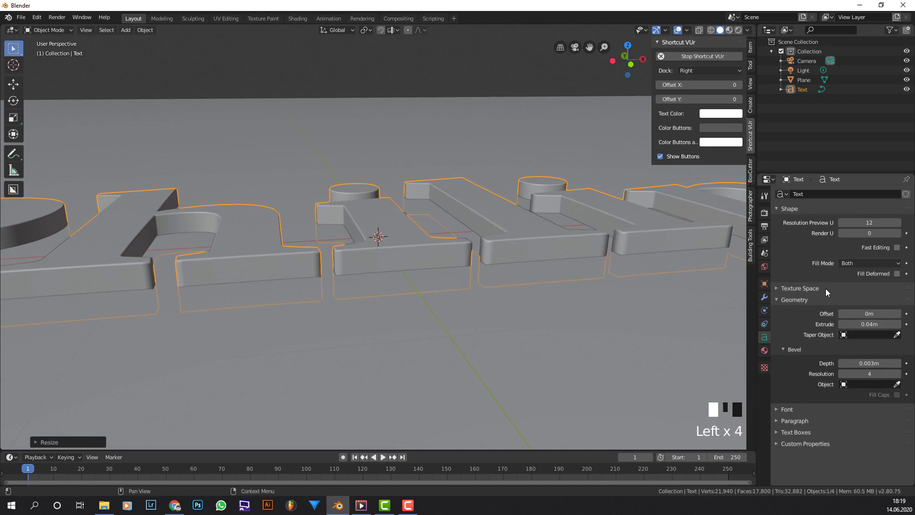
pyautogui.click(897, 324)
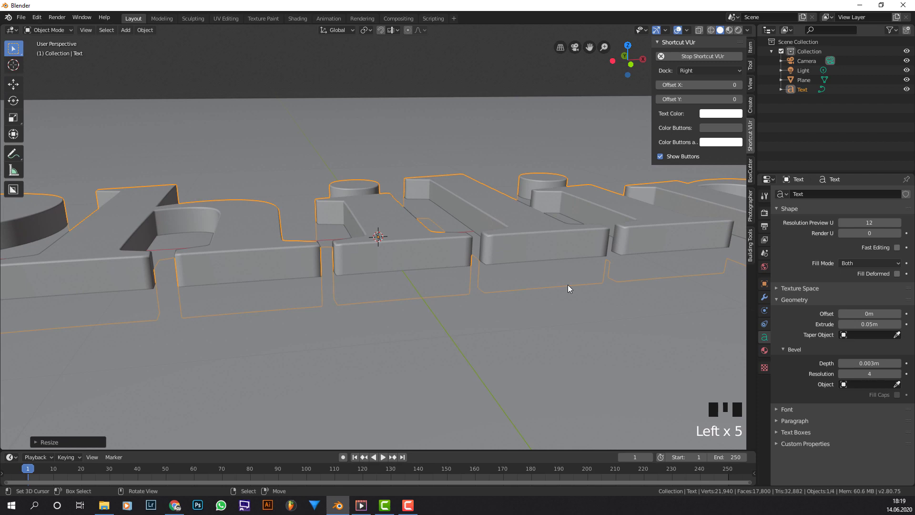
pyautogui.moveTo(515, 261); pyautogui.dragTo(499, 234, button='middle')
# Move the text down along the Z axis
pyautogui.scroll(-4, 534, 266)
pyautogui.press('g')
pyautogui.press('z')
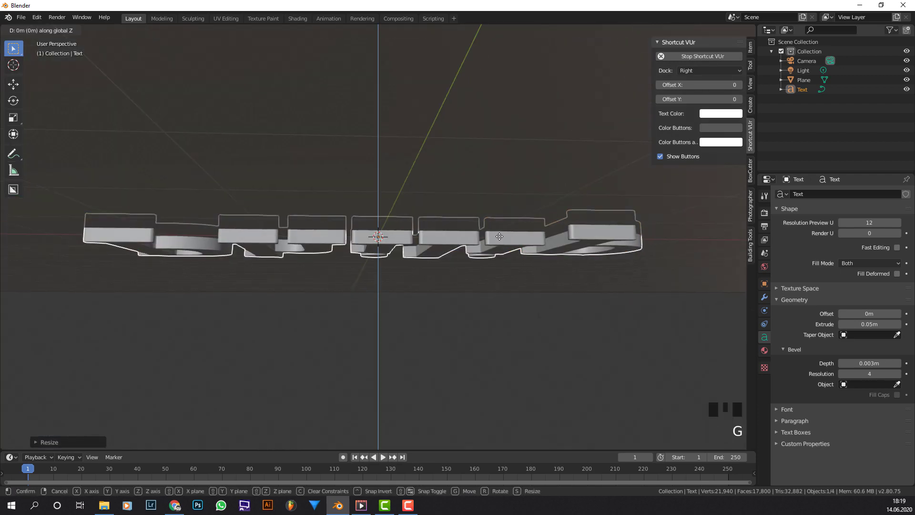
pyautogui.click(509, 347)
pyautogui.moveTo(509, 347); pyautogui.dragTo(476, 313, button='middle')
# Lower the text beneath the plane and insert a keyframe at frame 1
pyautogui.press('g')
pyautogui.press('z')
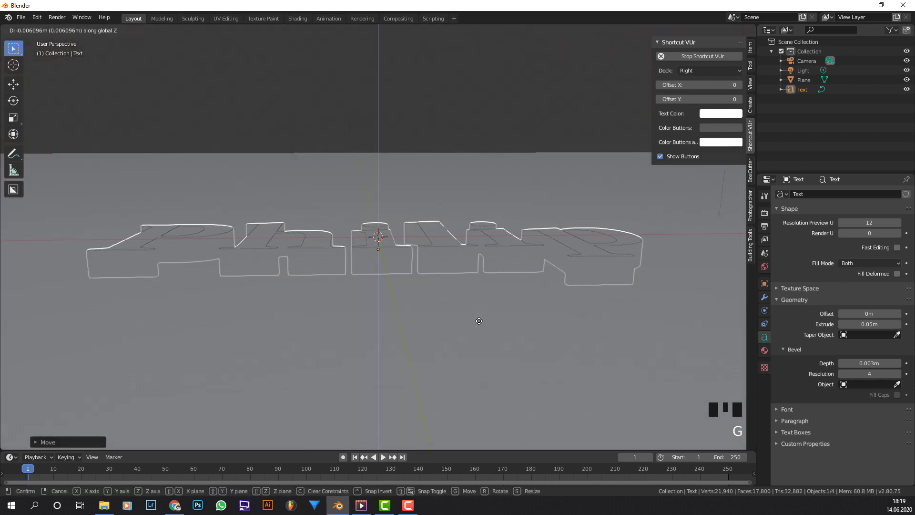
pyautogui.click(480, 321)
pyautogui.moveTo(479, 321); pyautogui.dragTo(490, 305, button='middle')
pyautogui.moveTo(501, 245); pyautogui.dragTo(469, 279, button='middle')
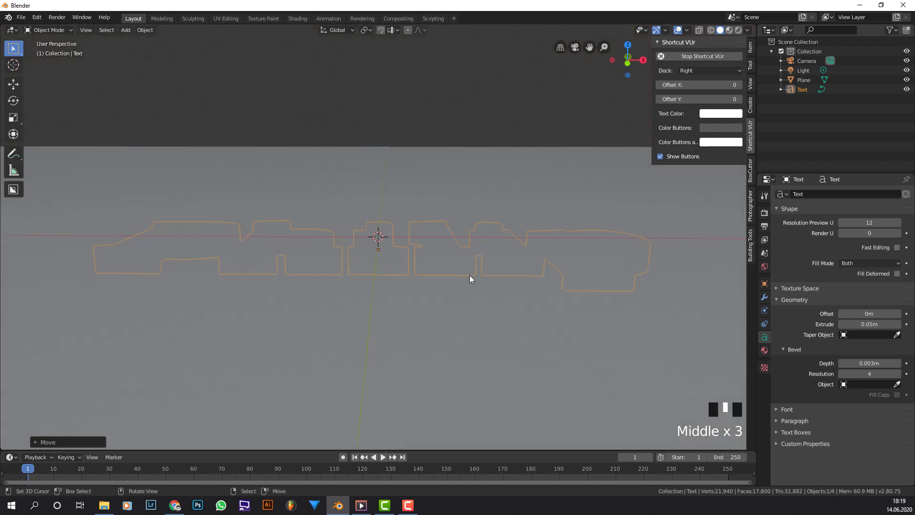
pyautogui.rightClick(461, 282)
pyautogui.click(461, 285)
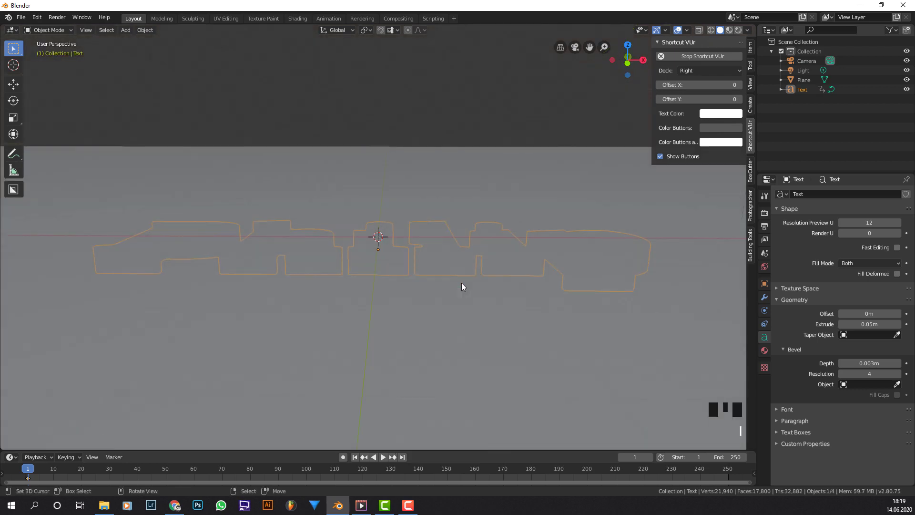
# Set the animation end frame to 48
pyautogui.click(727, 457)
pyautogui.write('48')
pyautogui.press('Return')
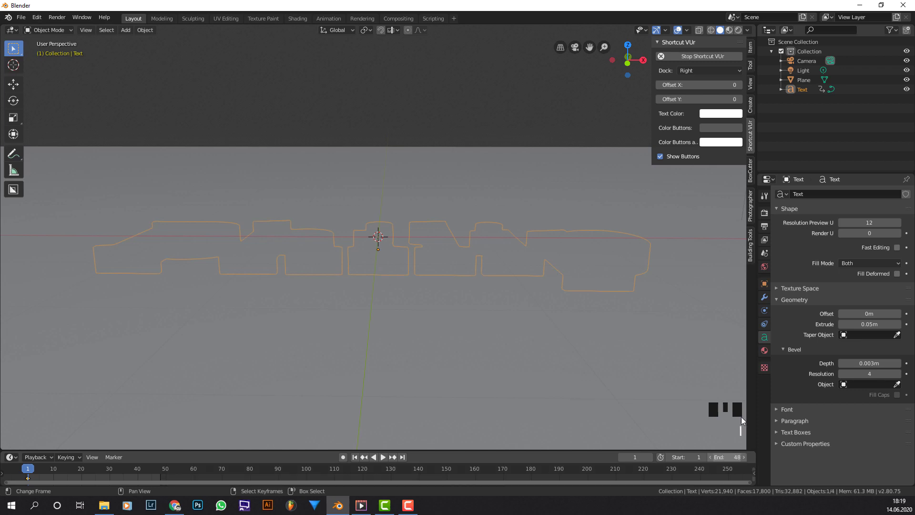
# Show the Output Properties with the 1920×1080 dimensions
pyautogui.click(764, 226)
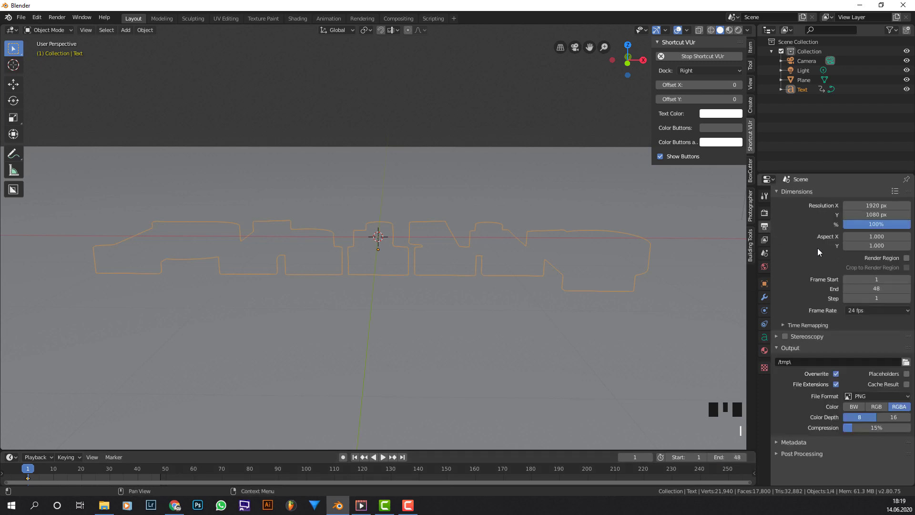
pyautogui.click(764, 212)
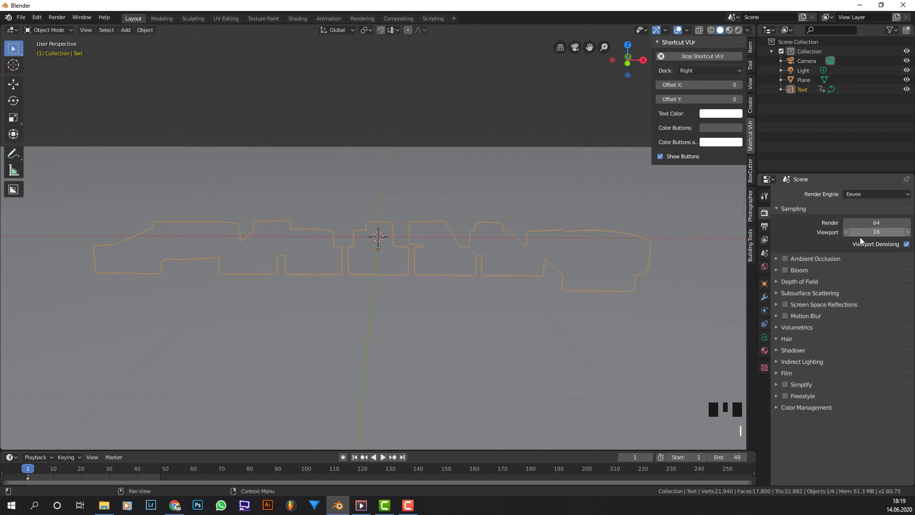
pyautogui.click(766, 227)
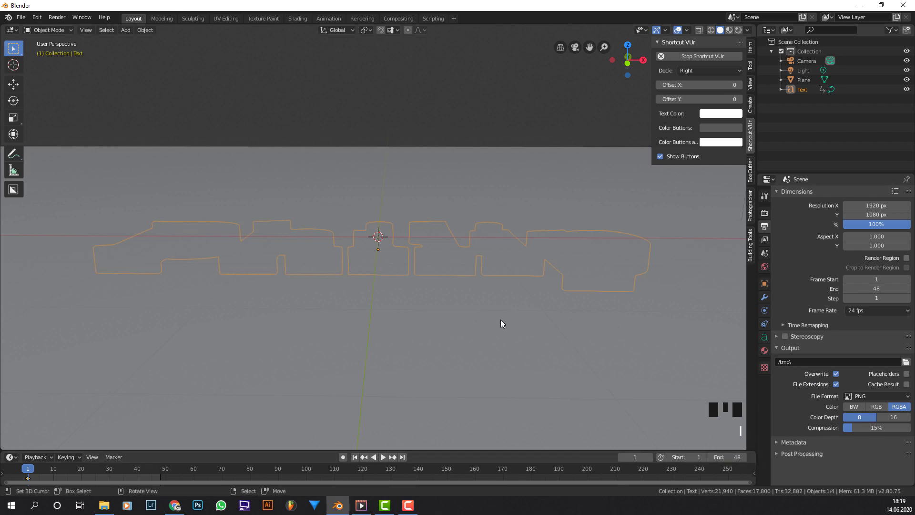
pyautogui.moveTo(410, 294); pyautogui.dragTo(427, 285, button='middle')
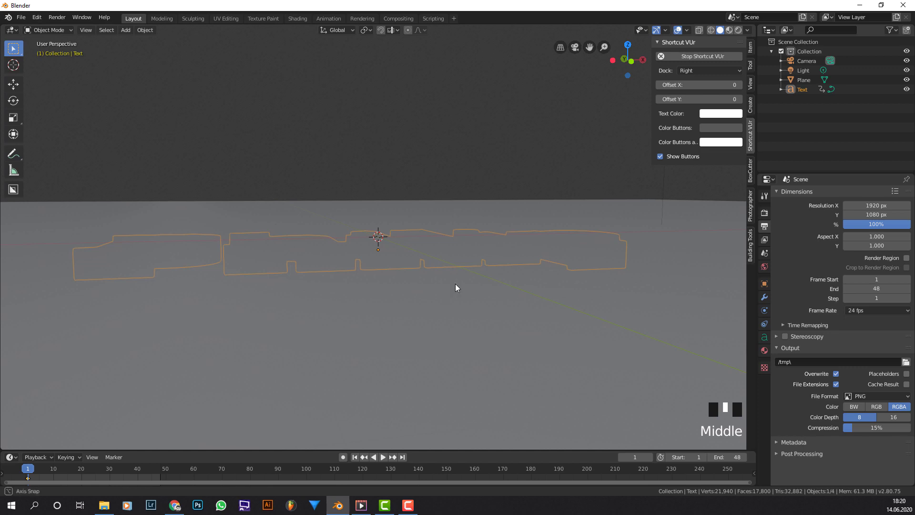
pyautogui.moveTo(456, 286); pyautogui.dragTo(443, 111, button='middle')
pyautogui.scroll(-7, 510, 301)
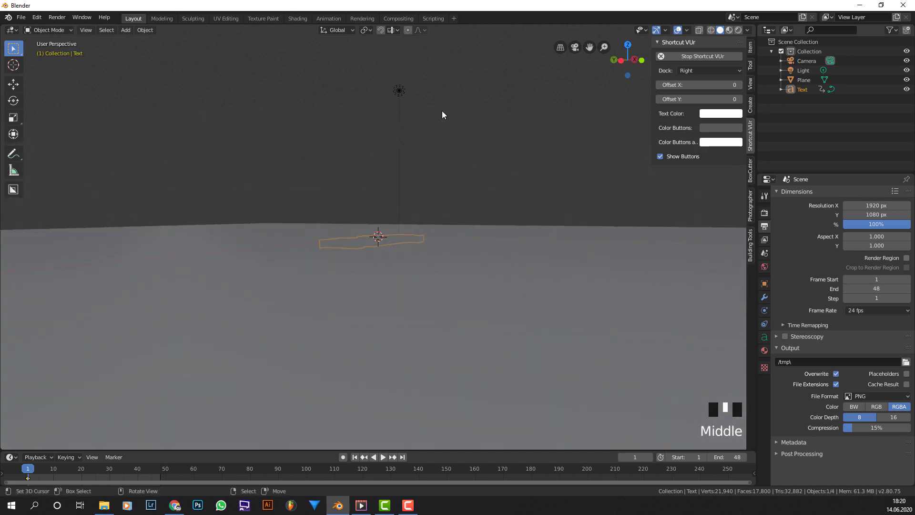
# Delete the default light from the scene
pyautogui.rightClick(399, 93)
pyautogui.press('x')
pyautogui.click(399, 93)
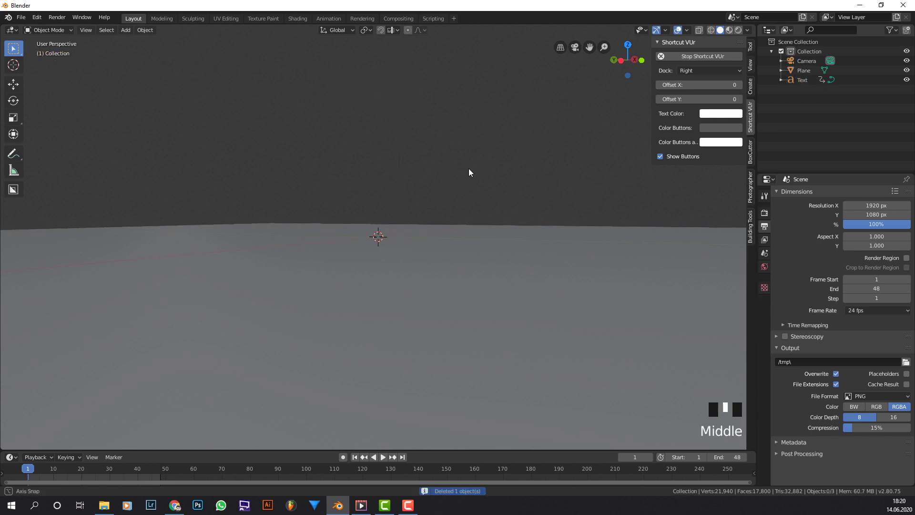
pyautogui.moveTo(468, 168); pyautogui.dragTo(422, 206, button='middle')
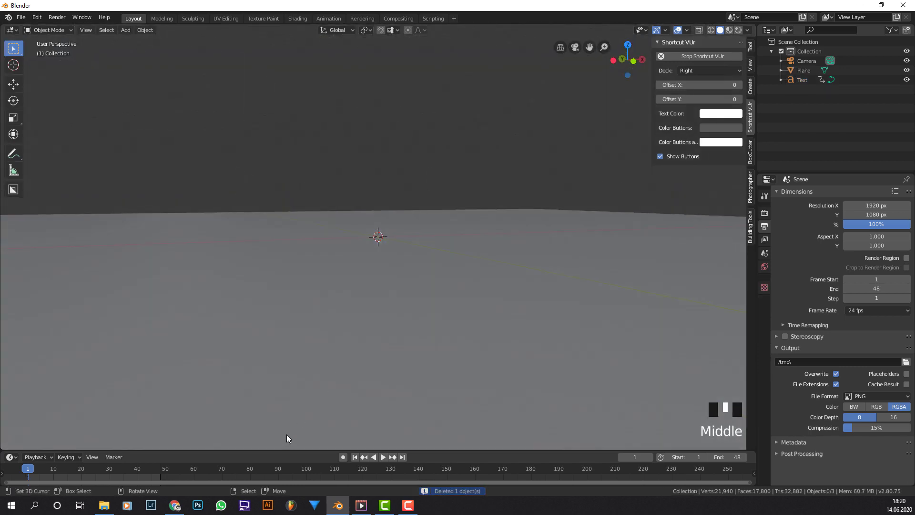
# At frame 48, raise the text above the plane and keyframe its location
pyautogui.click(402, 456)
pyautogui.scroll(-2, 384, 298)
pyautogui.moveTo(383, 298); pyautogui.dragTo(385, 285, button='middle')
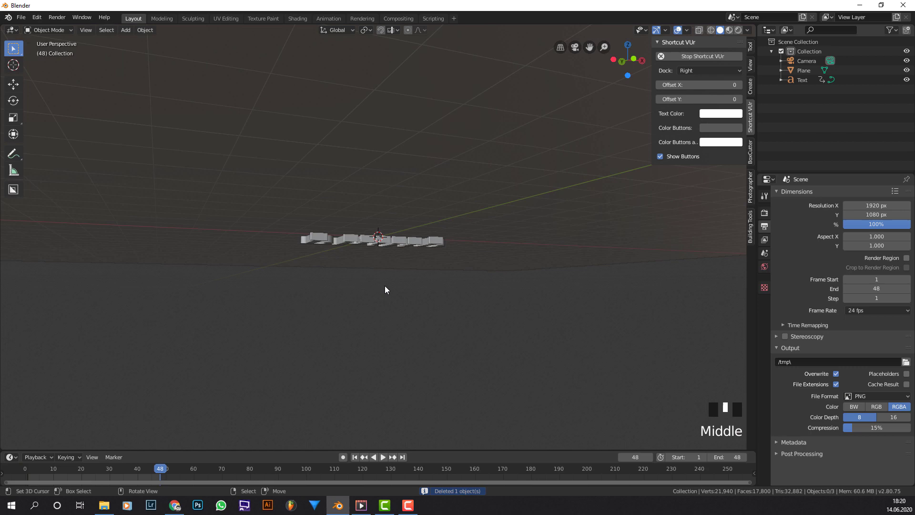
pyautogui.rightClick(394, 244)
pyautogui.moveTo(396, 244); pyautogui.dragTo(386, 253, button='middle')
pyautogui.scroll(4, 386, 253)
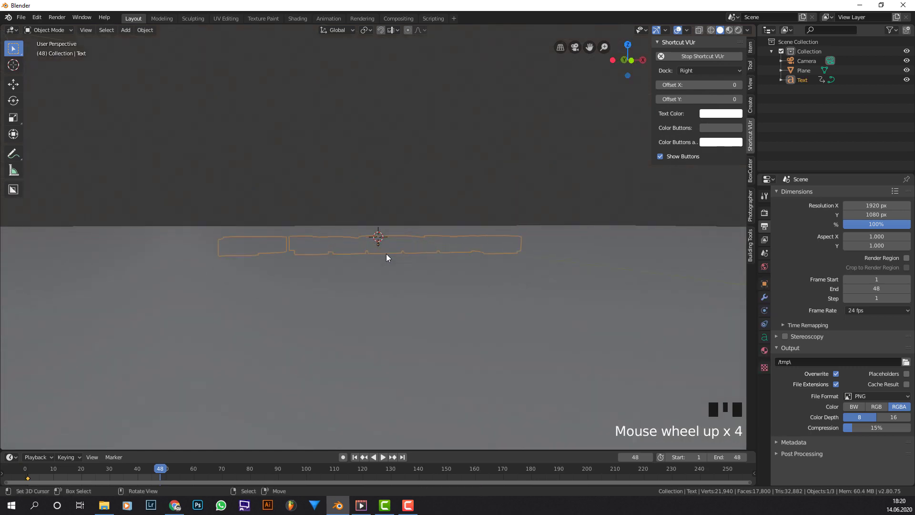
pyautogui.scroll(2, 386, 254)
pyautogui.press('g')
pyautogui.press('z')
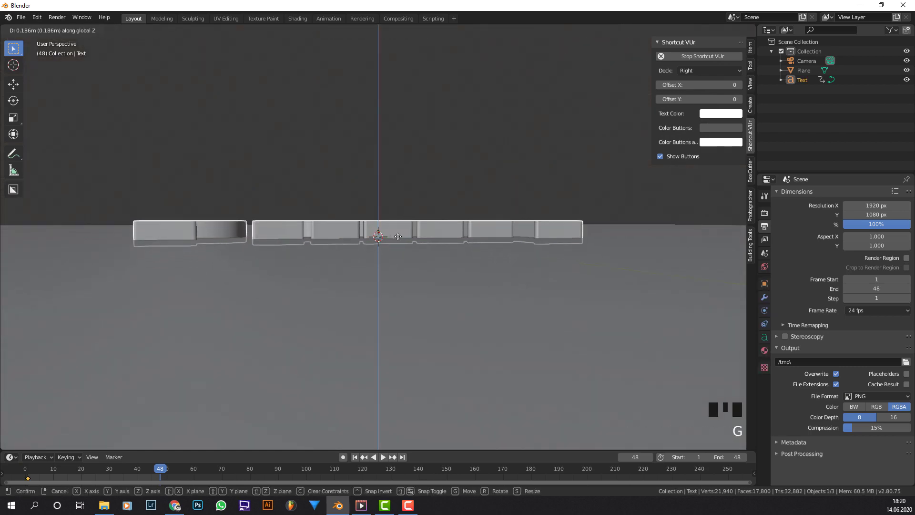
pyautogui.click(400, 234)
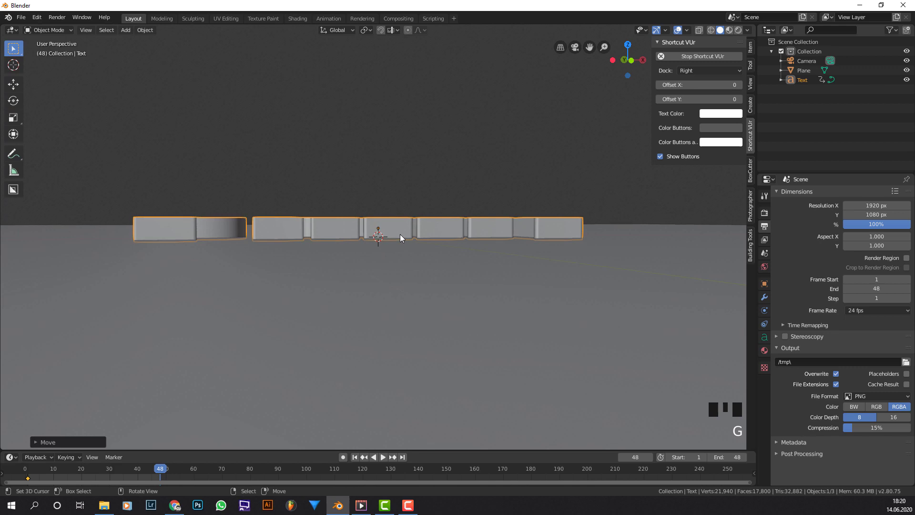
pyautogui.press('i')
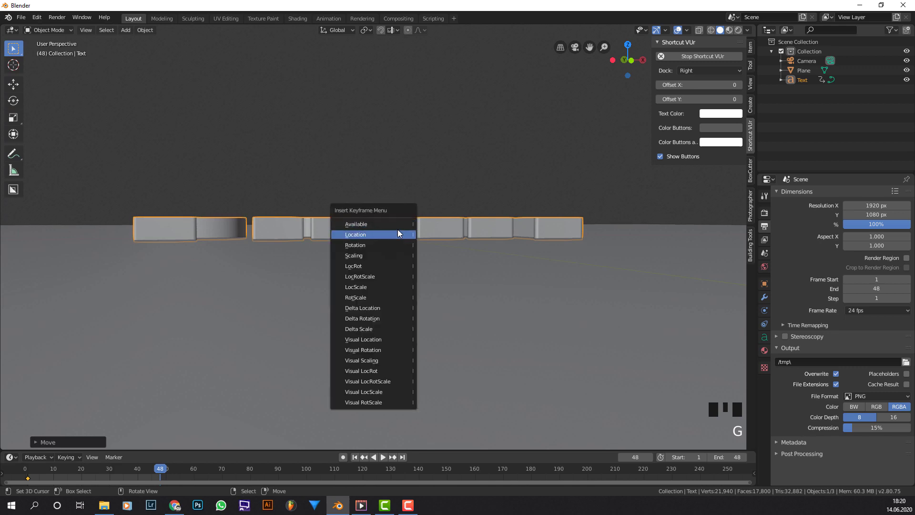
pyautogui.click(398, 233)
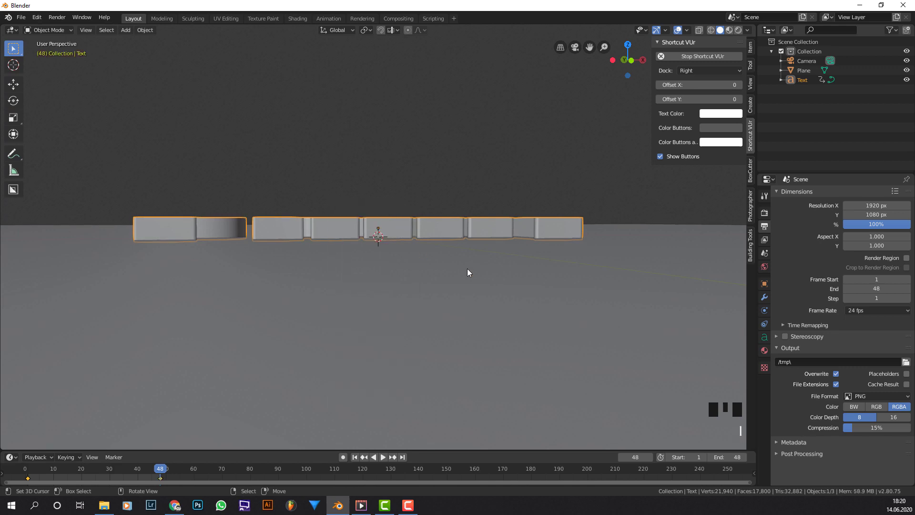
# Play the animation from frame 1 and stop it at frame 43
pyautogui.click(354, 457)
pyautogui.scroll(-4, 420, 344)
pyautogui.moveTo(431, 321); pyautogui.dragTo(405, 407, button='middle')
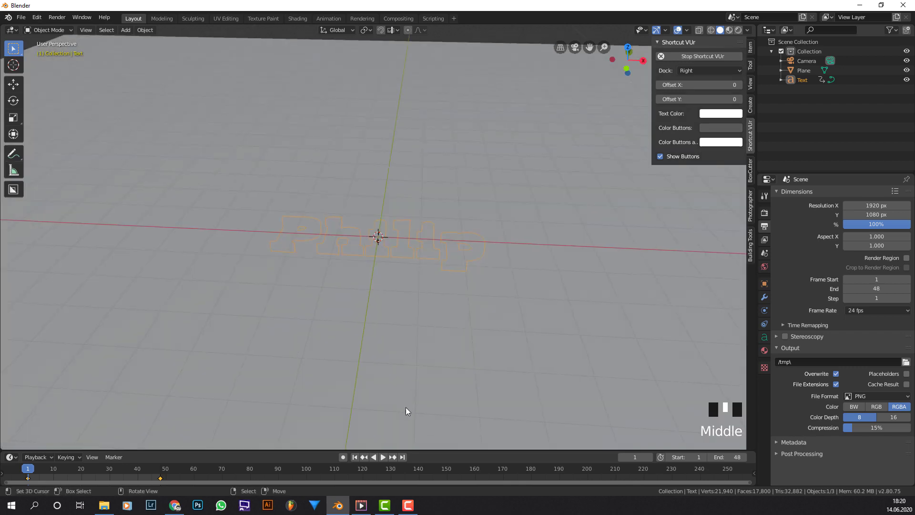
pyautogui.click(383, 457)
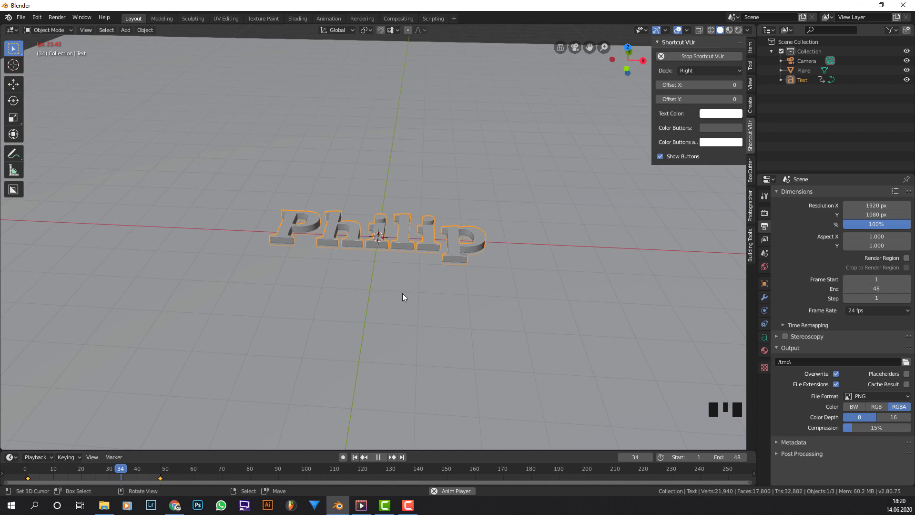
pyautogui.click(381, 454)
pyautogui.moveTo(388, 371); pyautogui.dragTo(380, 291, button='middle')
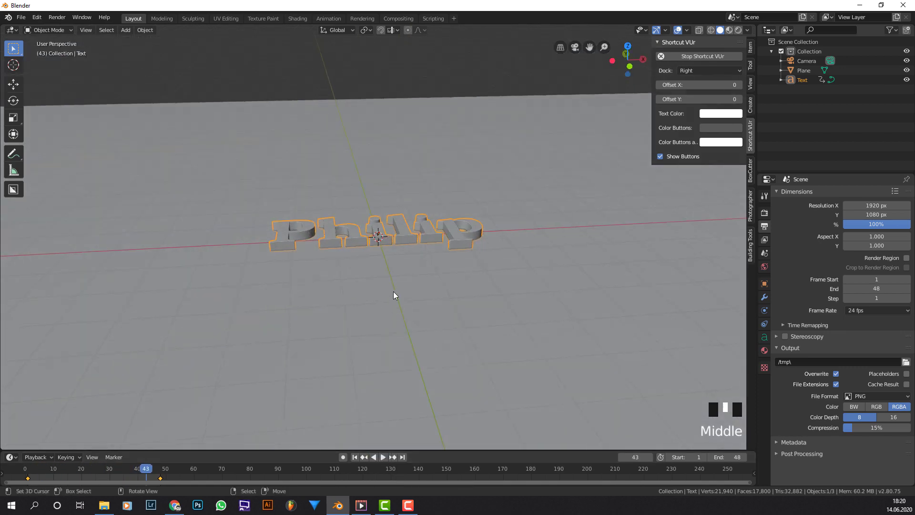
# At frame 48, set the World lighting Strength to 0
pyautogui.click(401, 457)
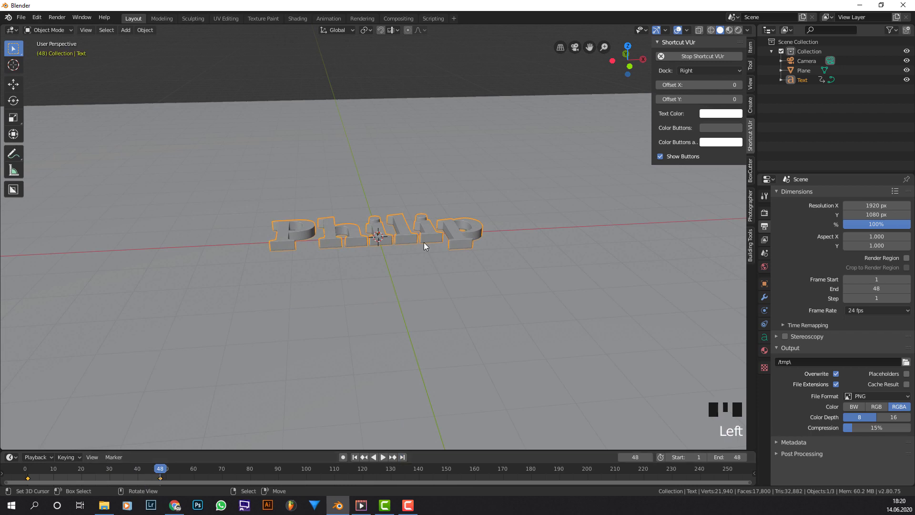
pyautogui.scroll(-1, 482, 212)
pyautogui.scroll(-2, 488, 207)
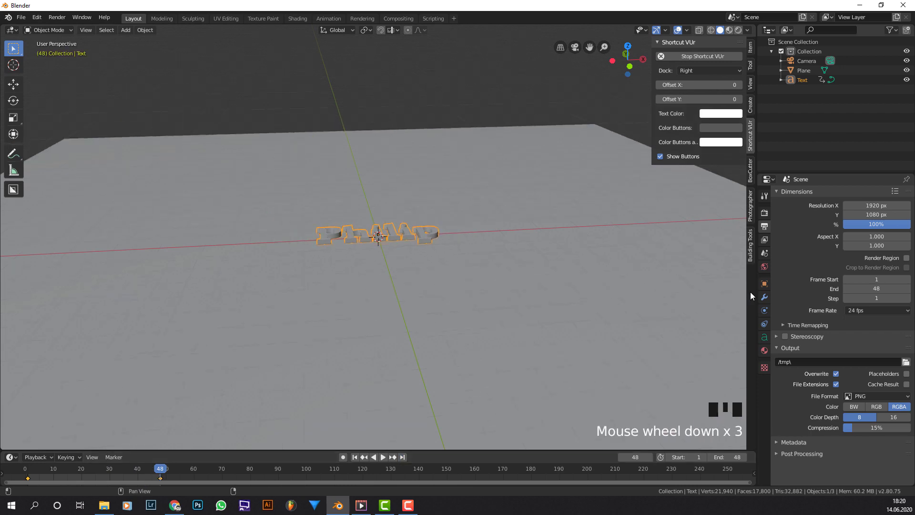
pyautogui.click(765, 267)
pyautogui.click(872, 268)
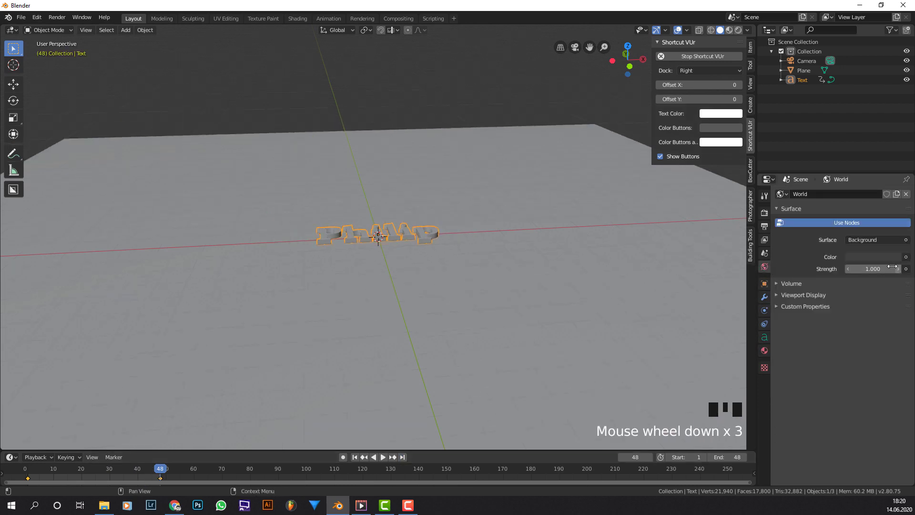
pyautogui.write('1.0')
pyautogui.press('Return')
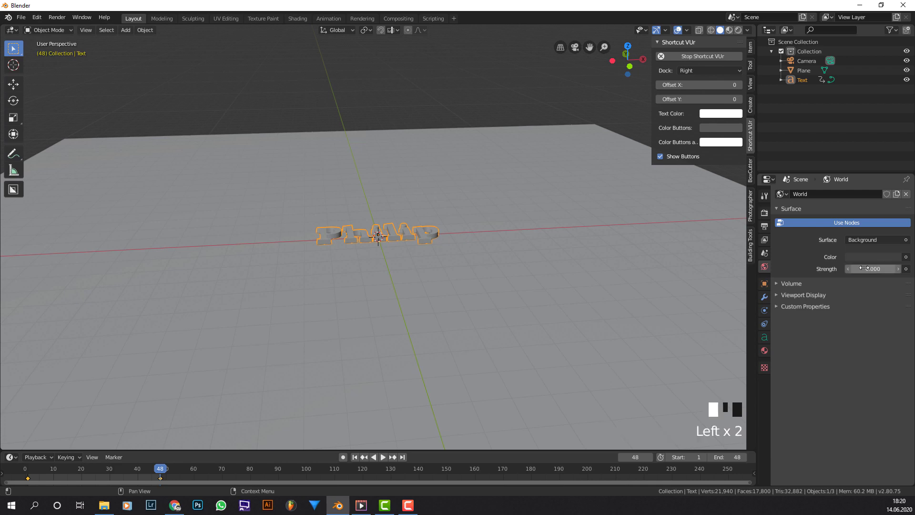
# Switch the Render Engine from Eevee to Cycles
pyautogui.click(764, 213)
pyautogui.click(865, 194)
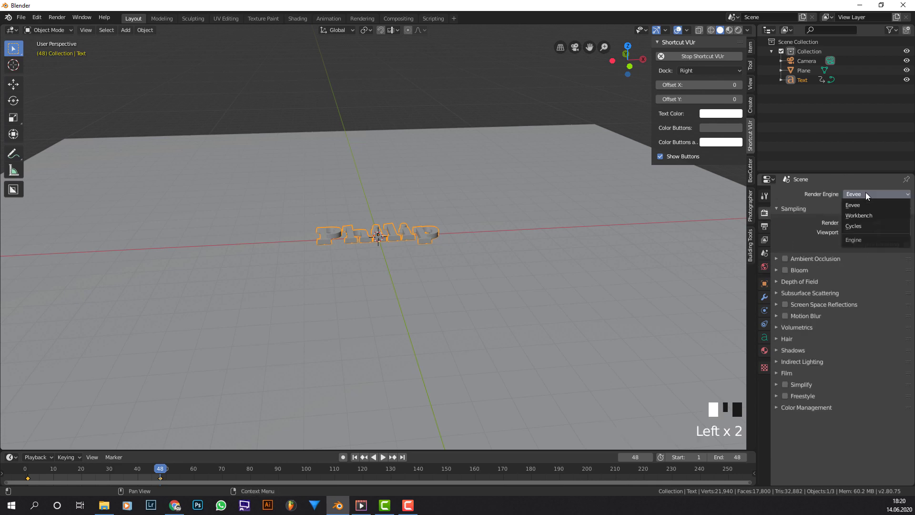
pyautogui.click(868, 226)
pyautogui.scroll(2, 436, 232)
# Add an Area light to the scene
pyautogui.moveTo(451, 228); pyautogui.dragTo(424, 243, button='middle')
pyautogui.hotkey('shift', 'a')
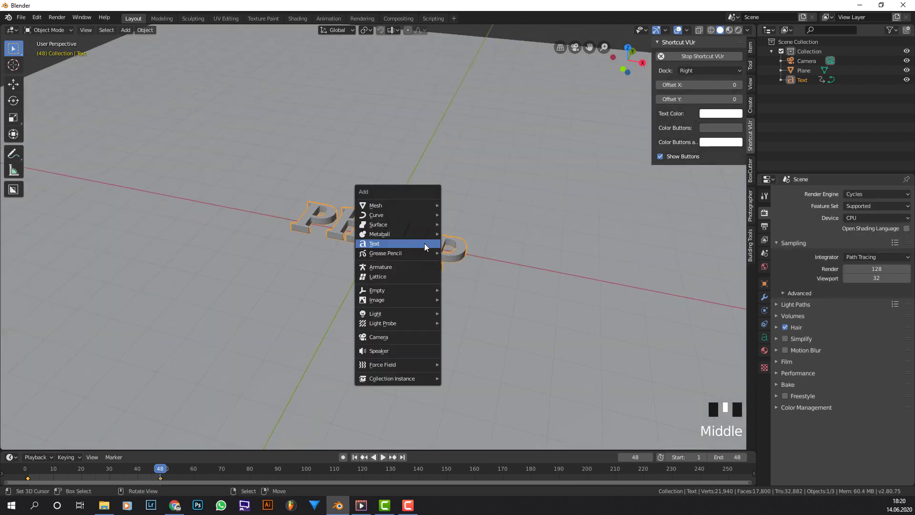
pyautogui.moveTo(416, 309)
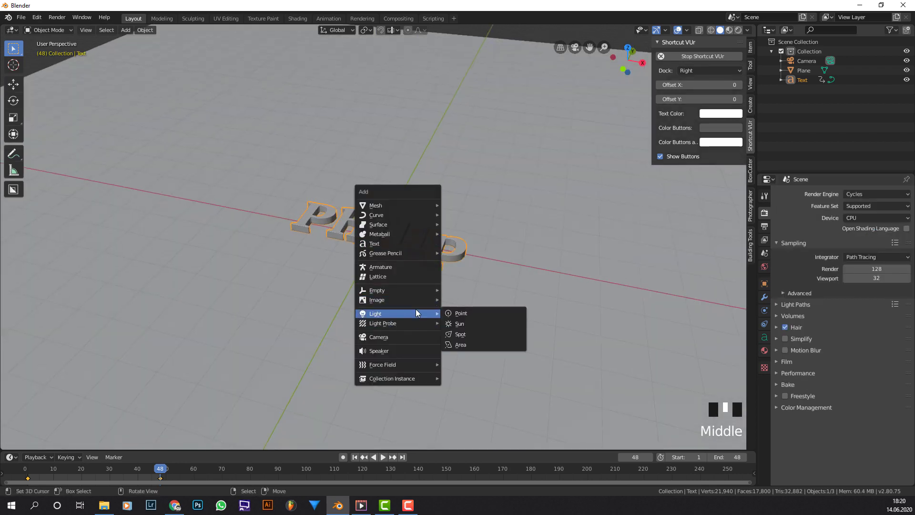
pyautogui.click(485, 344)
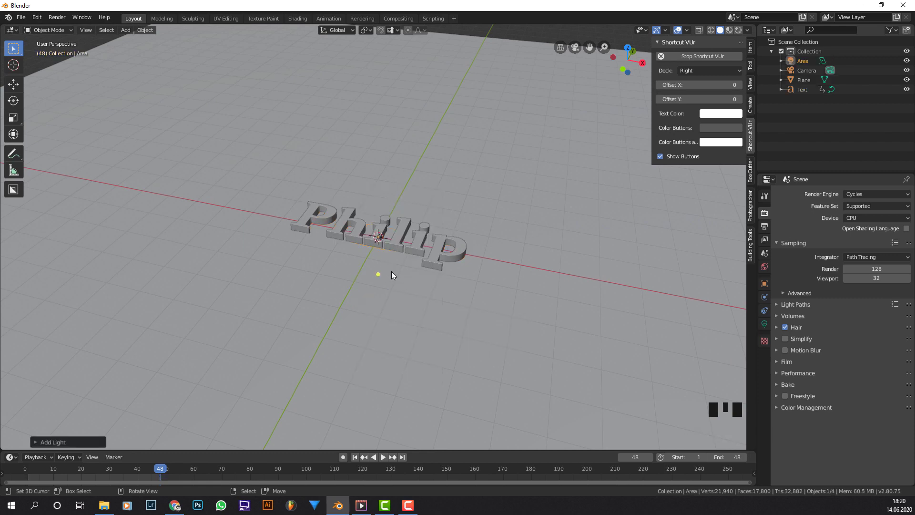
pyautogui.moveTo(390, 275); pyautogui.dragTo(409, 259, button='middle')
# Raise the area light about 2.46 m above the Philip text
pyautogui.press('g')
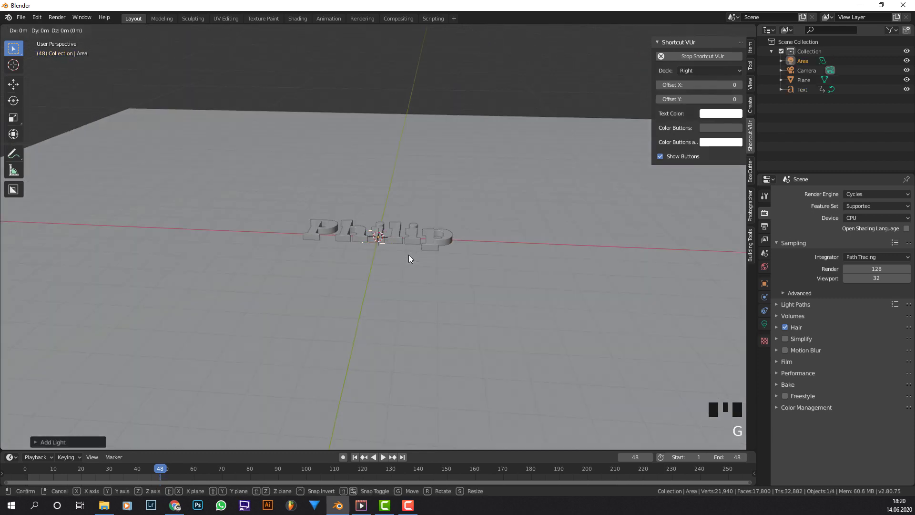
pyautogui.press('z')
pyautogui.click(450, 73)
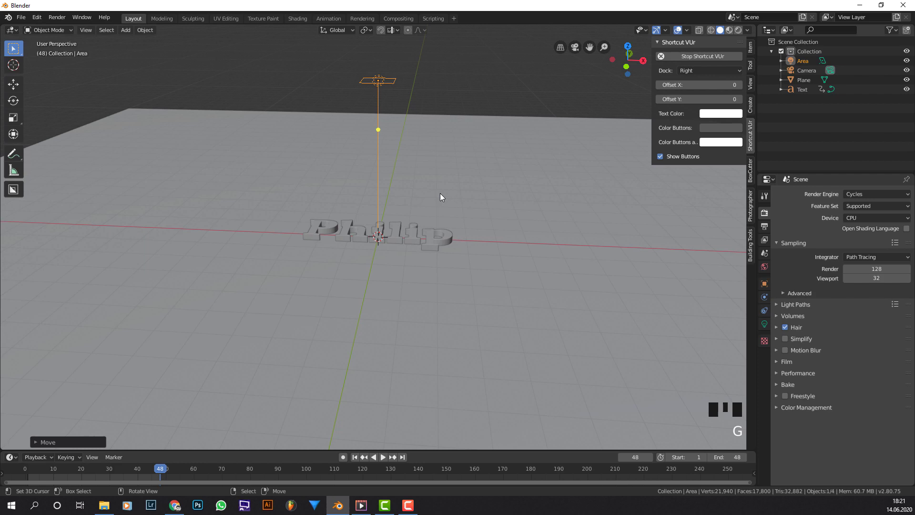
pyautogui.scroll(-3, 415, 211)
pyautogui.press('g')
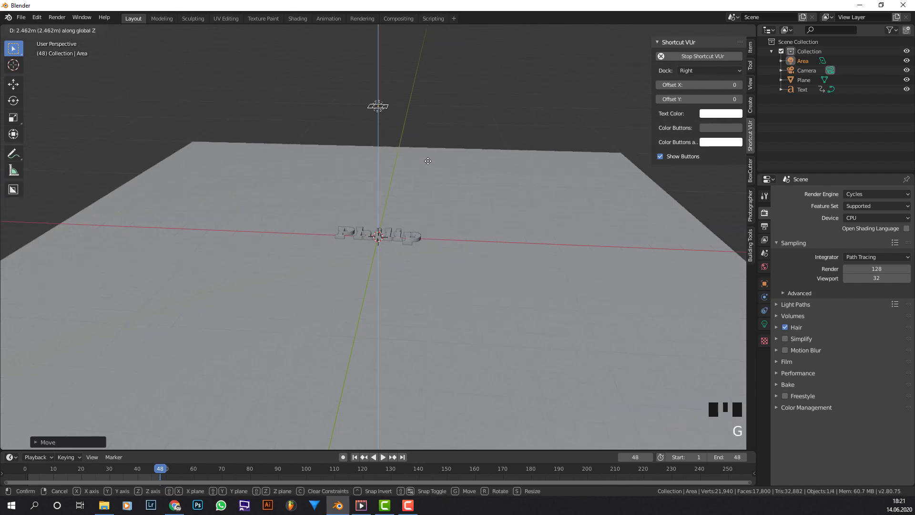
pyautogui.click(427, 161)
# From top view, cancel a sideways light move and select the plane
pyautogui.press('KP_7')
pyautogui.scroll(-7, 427, 161)
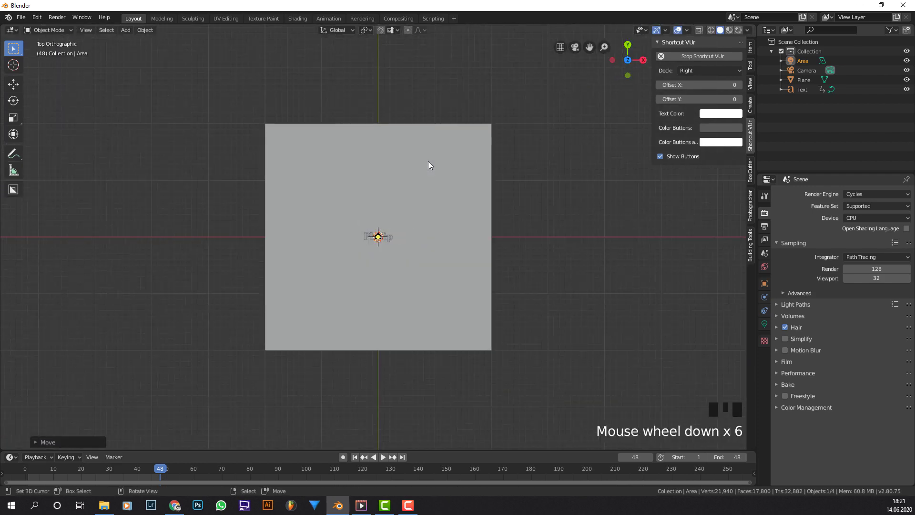
pyautogui.press('g')
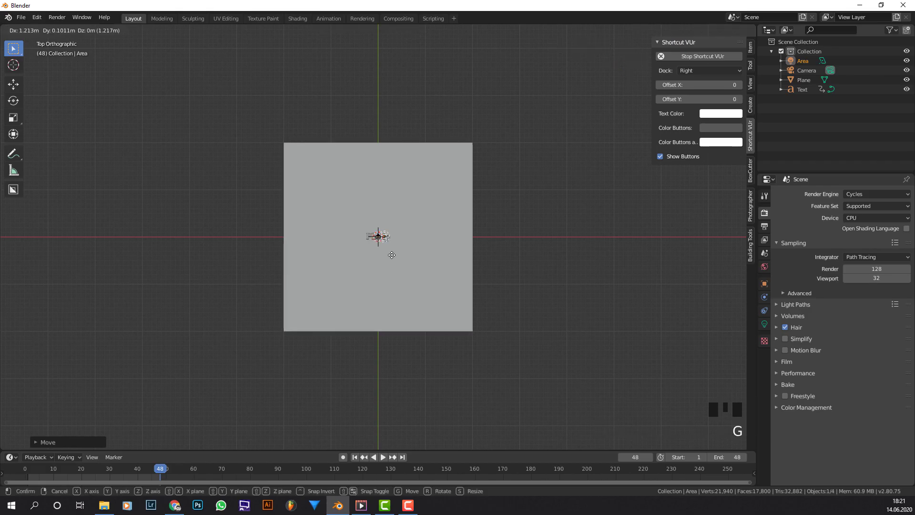
pyautogui.rightClick(527, 213)
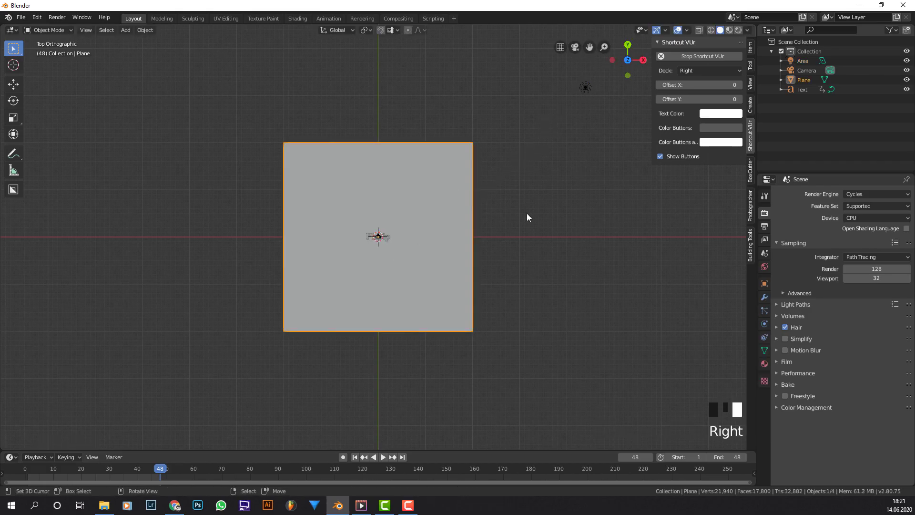
# Scale the ground plane down twice, checking its size through the camera view
pyautogui.press('s')
pyautogui.click(470, 221)
pyautogui.press('KP_0')
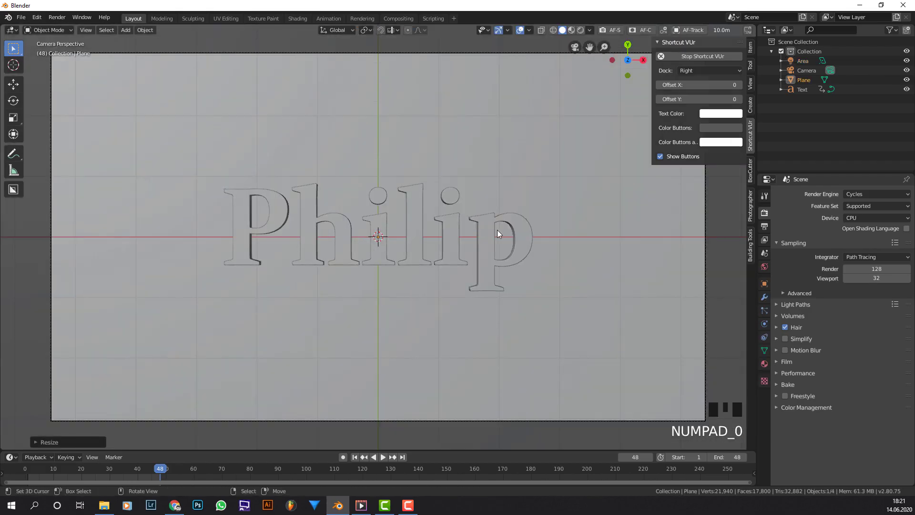
pyautogui.scroll(-8, 507, 230)
pyautogui.press('s')
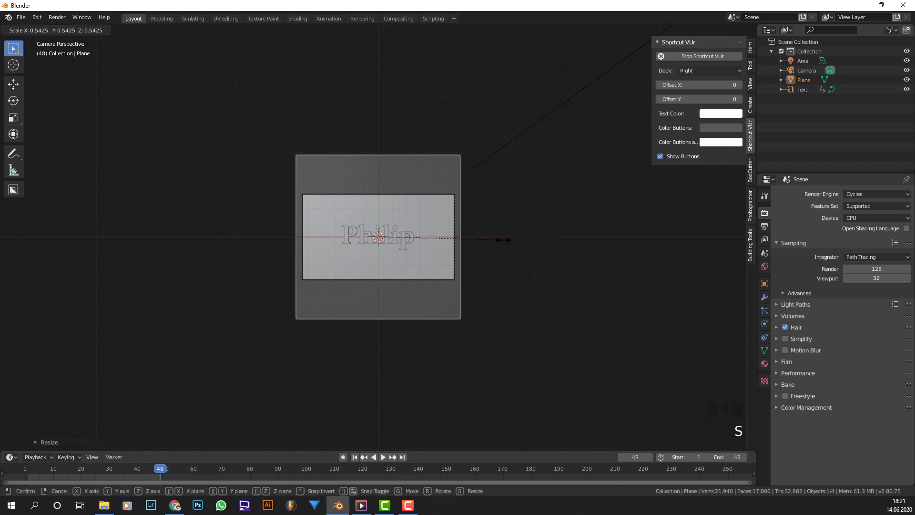
pyautogui.click(541, 259)
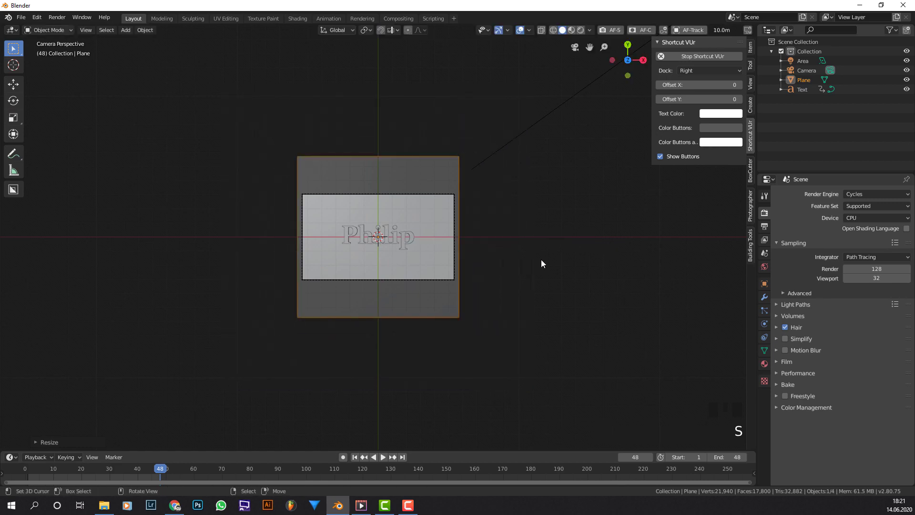
# Select the area light and move it up and right of the plane in top view
pyautogui.moveTo(542, 259); pyautogui.dragTo(516, 241, button='middle')
pyautogui.scroll(-12, 525, 234)
pyautogui.scroll(-3, 548, 212)
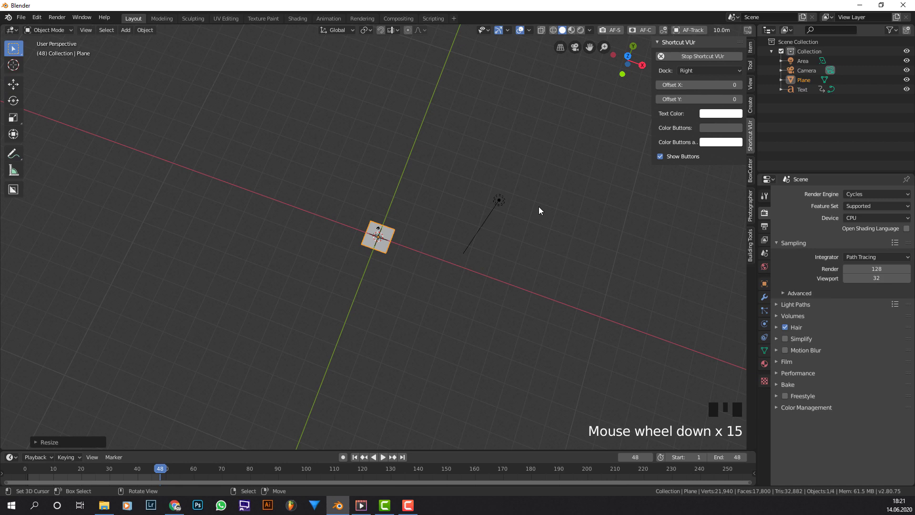
pyautogui.rightClick(508, 201)
pyautogui.press('g')
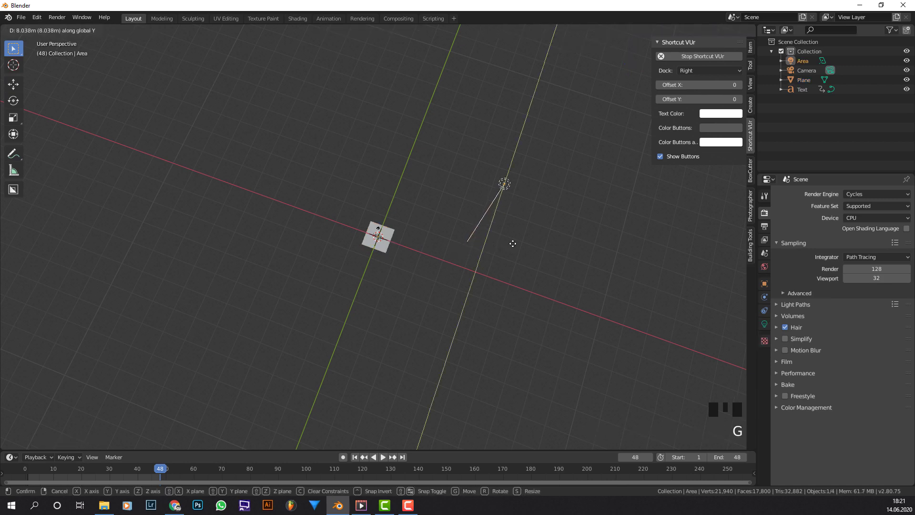
pyautogui.click(512, 244)
pyautogui.press('KP_7')
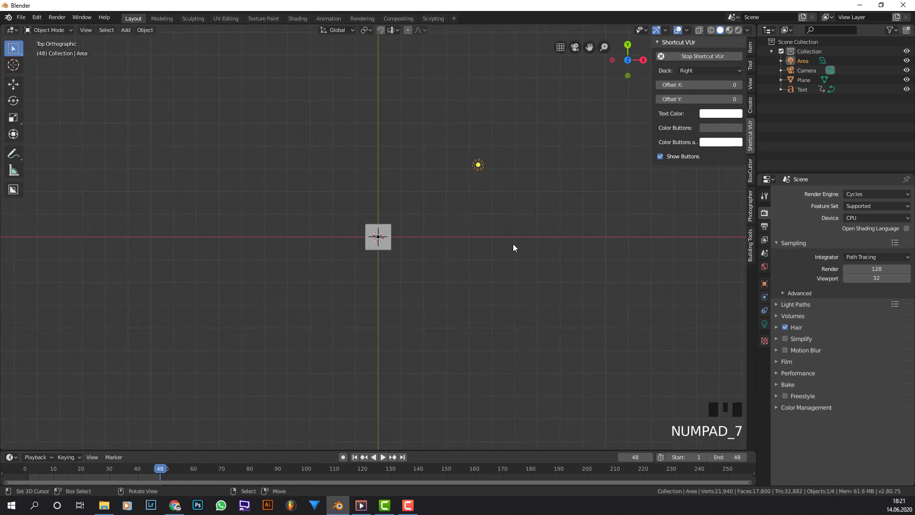
pyautogui.press('g')
pyautogui.click(554, 217)
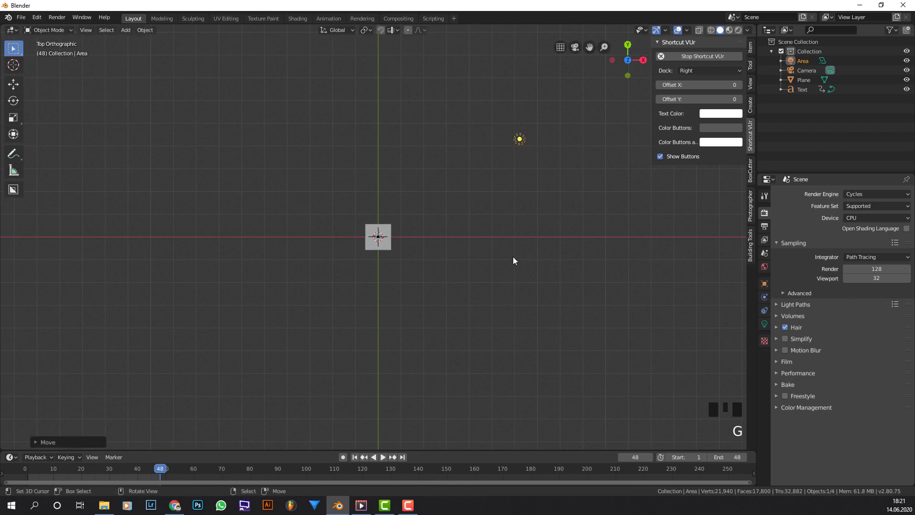
pyautogui.scroll(2, 428, 257)
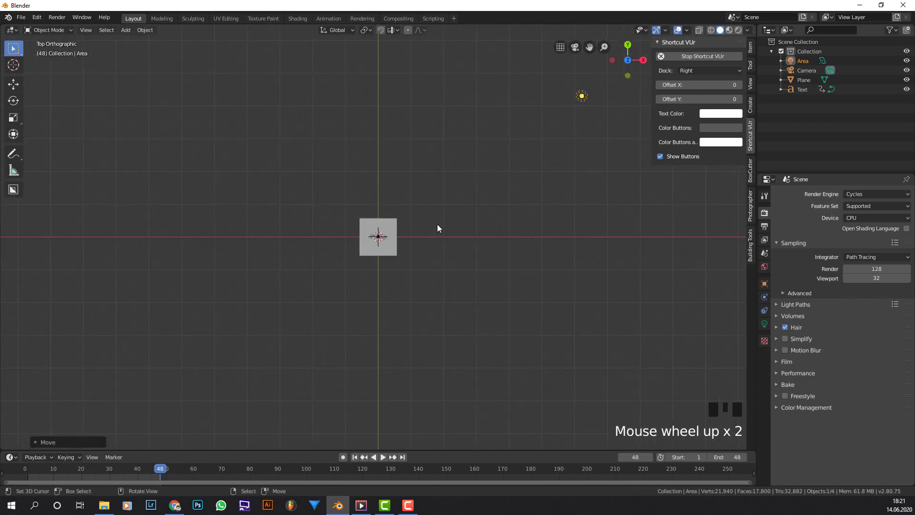
pyautogui.press('KP_1')
# In the front view, rotate the area light to tilt it toward the text
pyautogui.scroll(5, 465, 255)
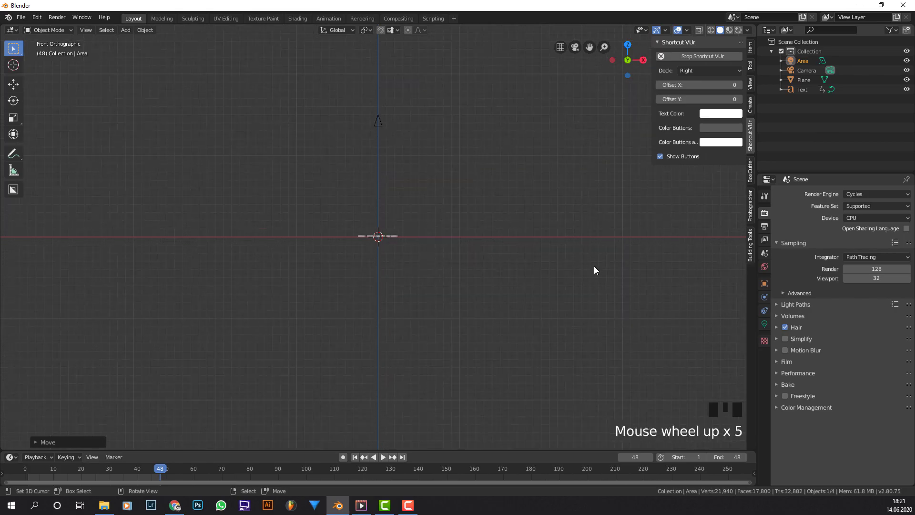
pyautogui.scroll(-3, 581, 268)
pyautogui.press('KP_1')
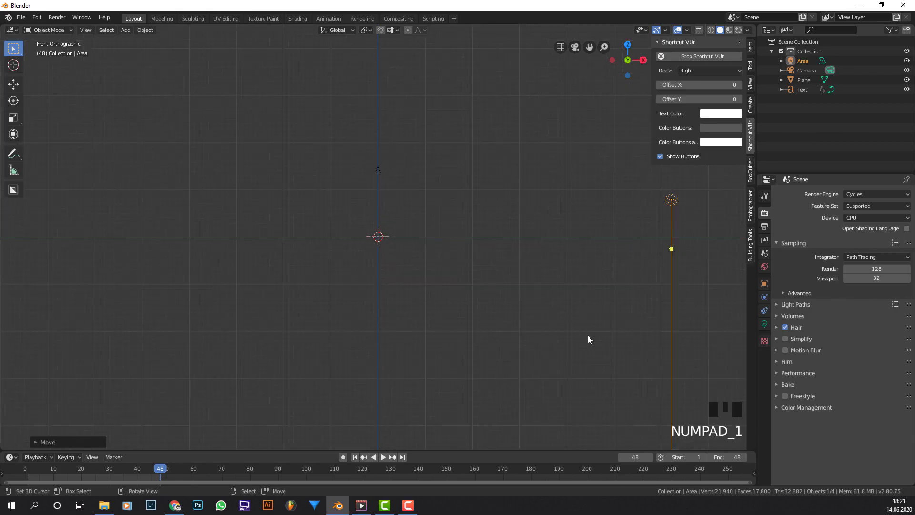
pyautogui.press('KP_3')
pyautogui.press('KP_1')
pyautogui.press('r')
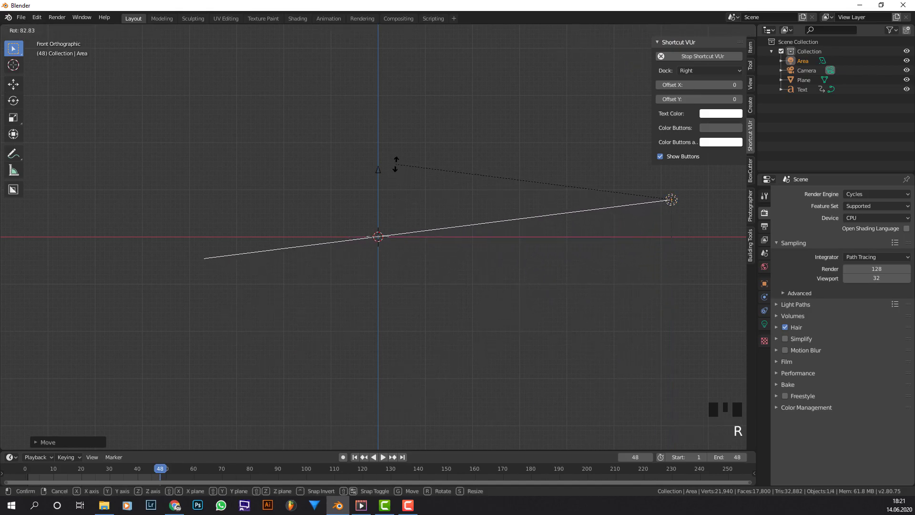
pyautogui.click(671, 199)
# From the right-side view, rotate the light again, cancelling one unwanted rotation and restarting
pyautogui.scroll(9, 351, 258)
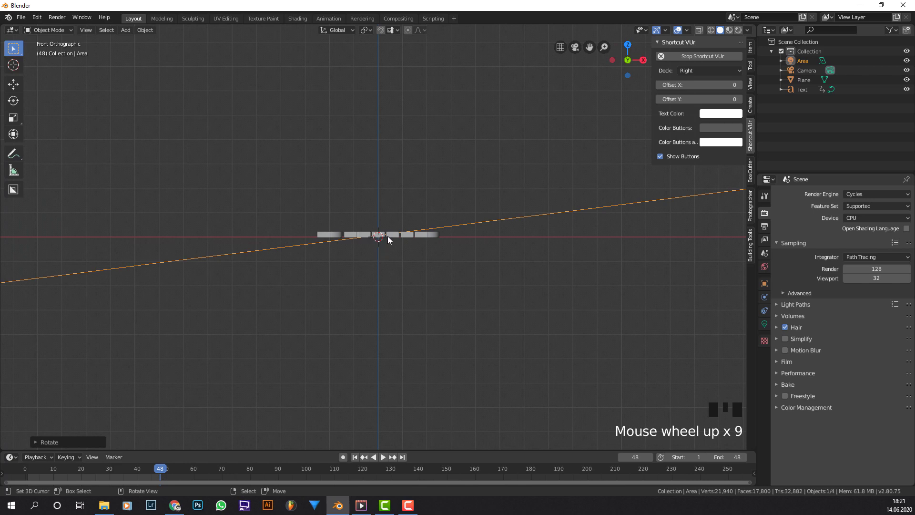
pyautogui.scroll(-7, 387, 236)
pyautogui.scroll(-1, 390, 233)
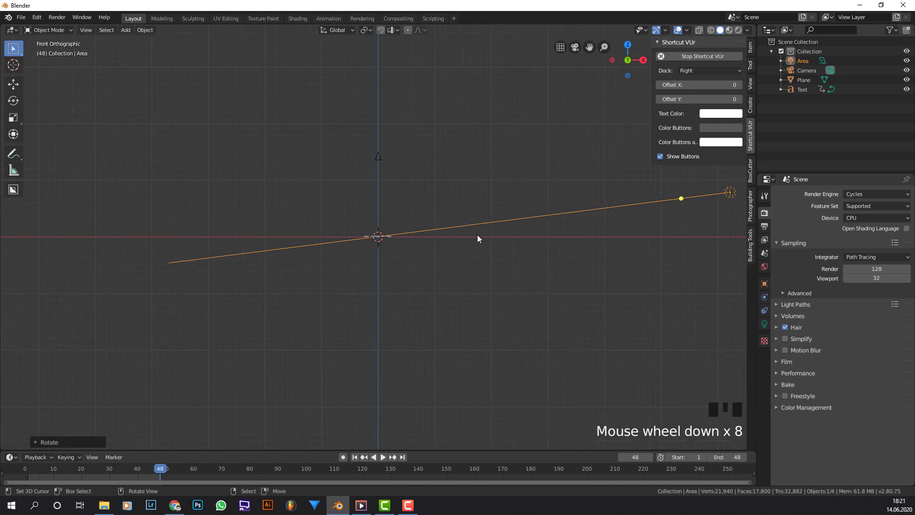
pyautogui.press('KP_3')
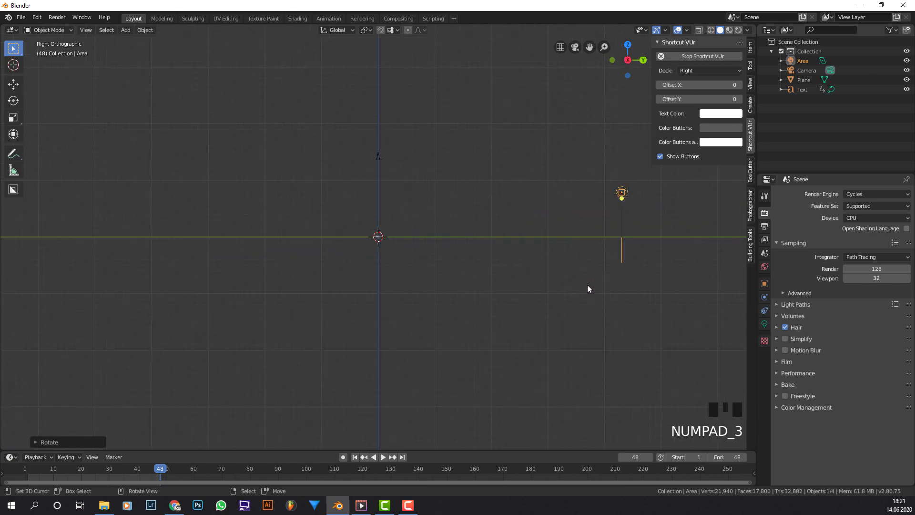
pyautogui.press('r')
pyautogui.rightClick(574, 281)
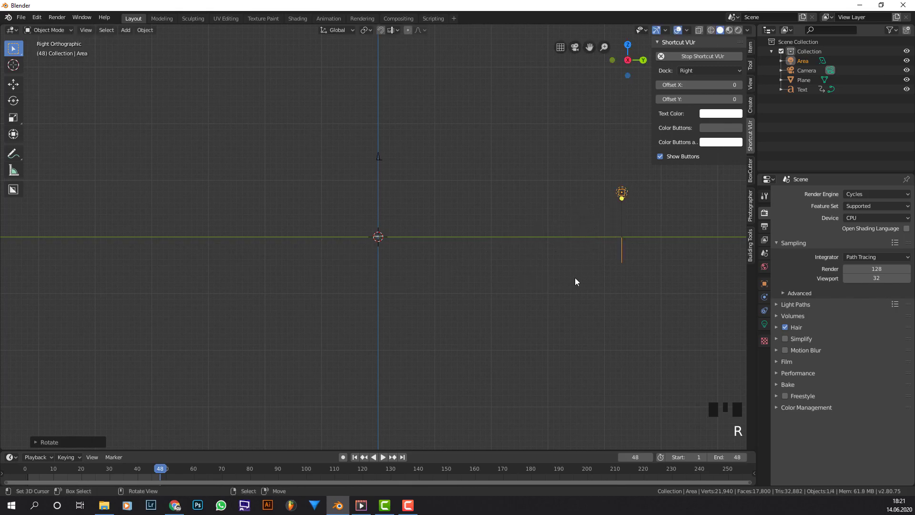
pyautogui.press('r')
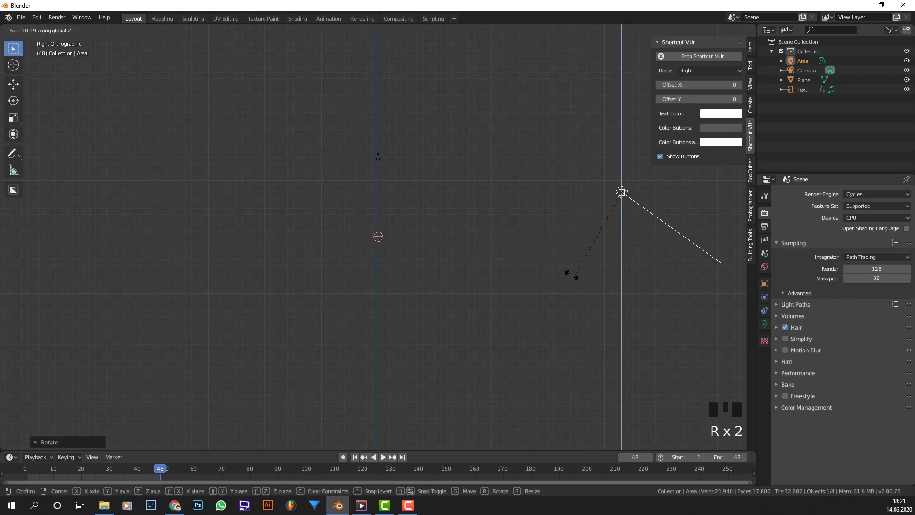
# Confirm the light's rotation, then adjust its angle again in the camera view
pyautogui.click(654, 262)
pyautogui.press('KP_0')
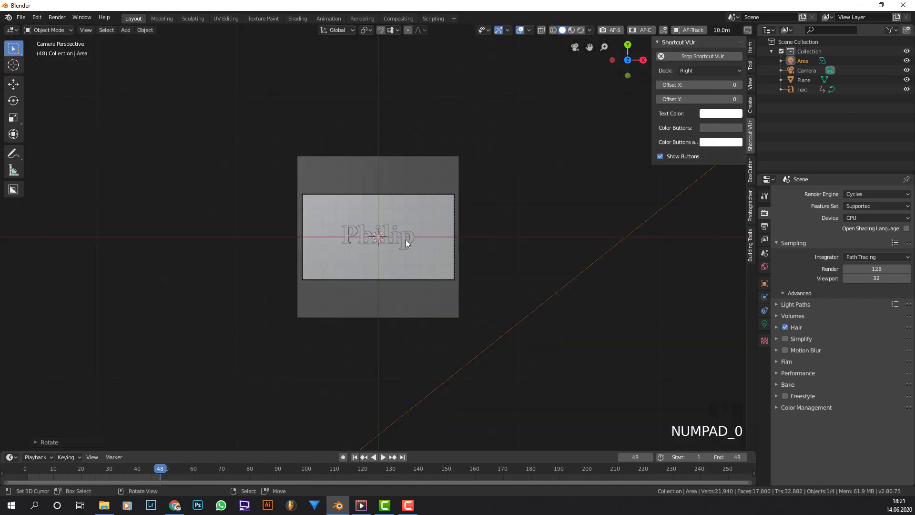
pyautogui.press('r')
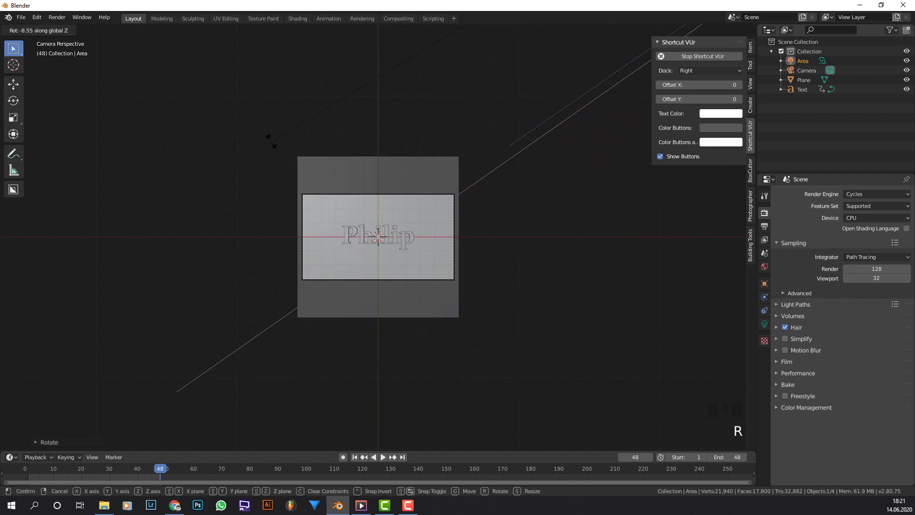
pyautogui.click(304, 172)
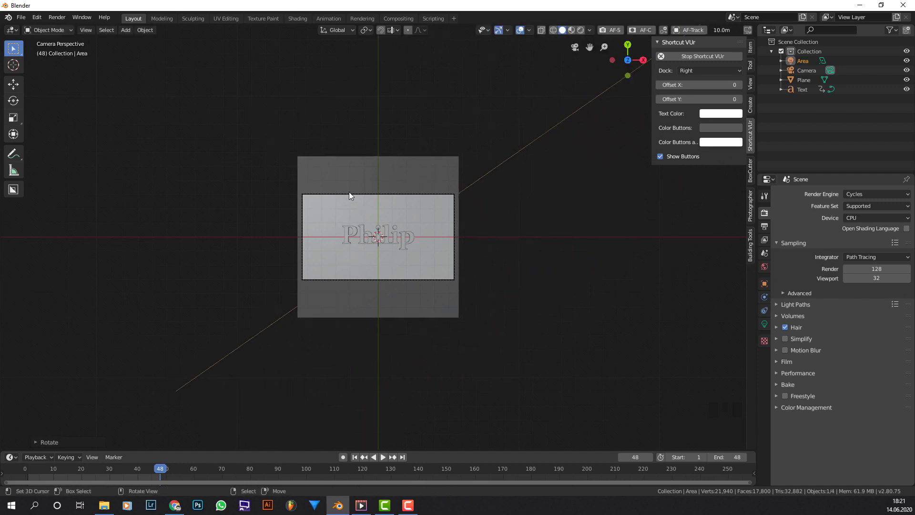
# Tilt the light again in front view, then make a final angle adjustment in camera view
pyautogui.press('KP_1')
pyautogui.scroll(6, 389, 204)
pyautogui.scroll(-5, 425, 216)
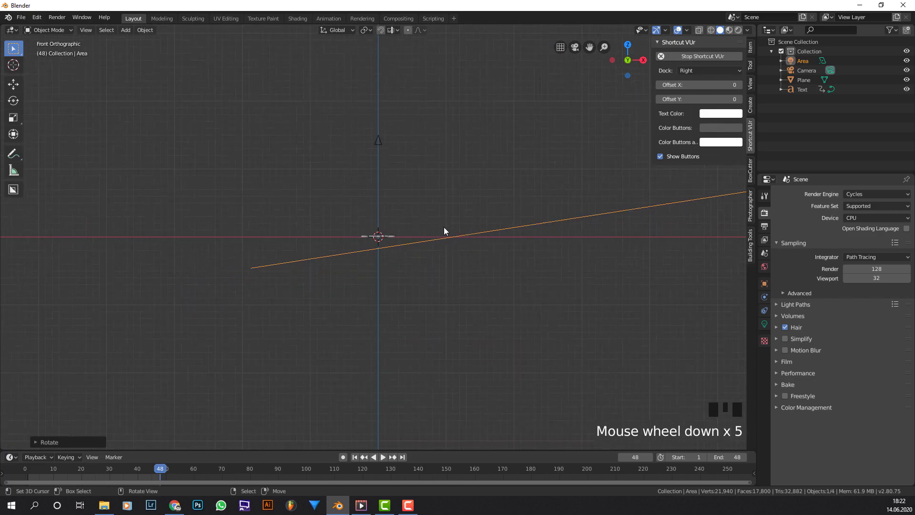
pyautogui.press('r')
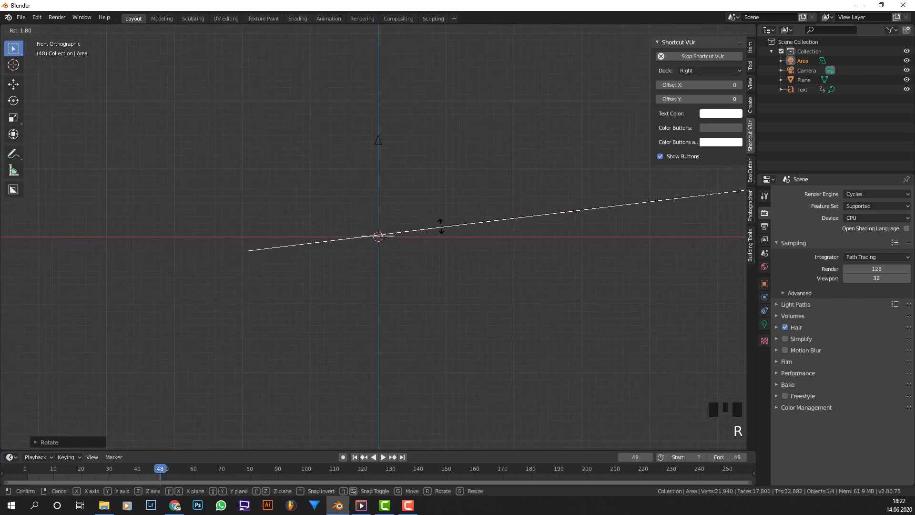
pyautogui.click(442, 229)
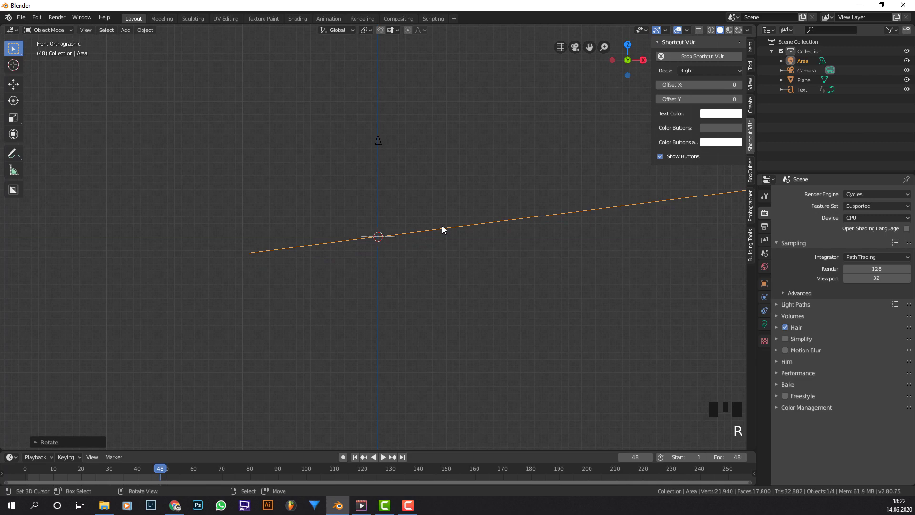
pyautogui.press('KP_0')
pyautogui.press('r')
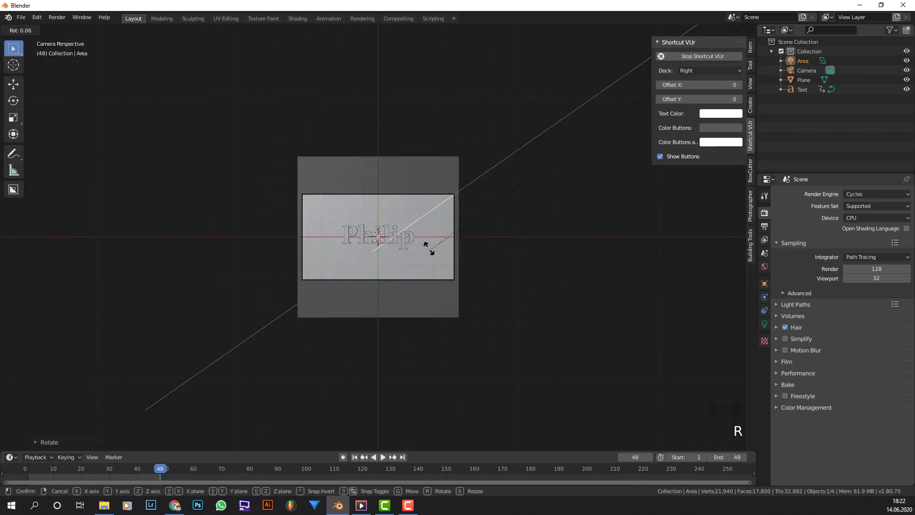
pyautogui.click(423, 237)
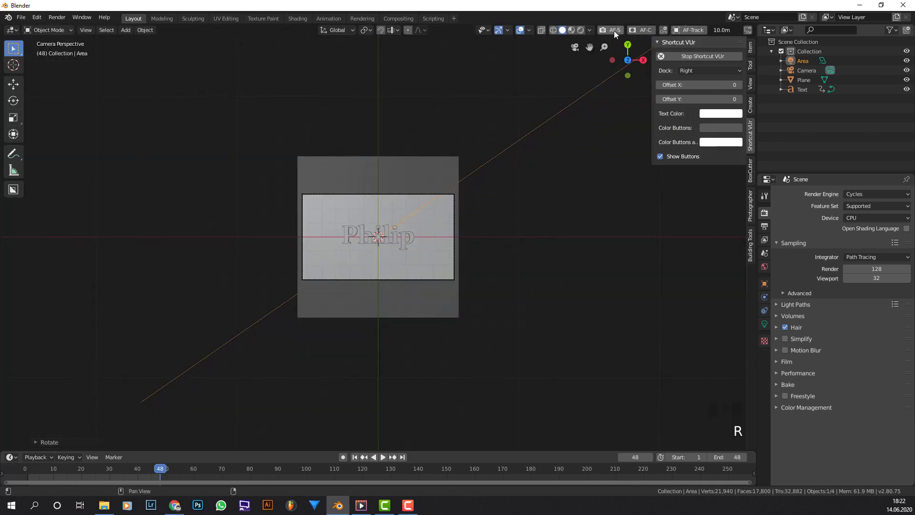
# Switch to Rendered shading and raise the area light's Power to 1000W, then 10000W
pyautogui.click(582, 28)
pyautogui.scroll(2, 481, 170)
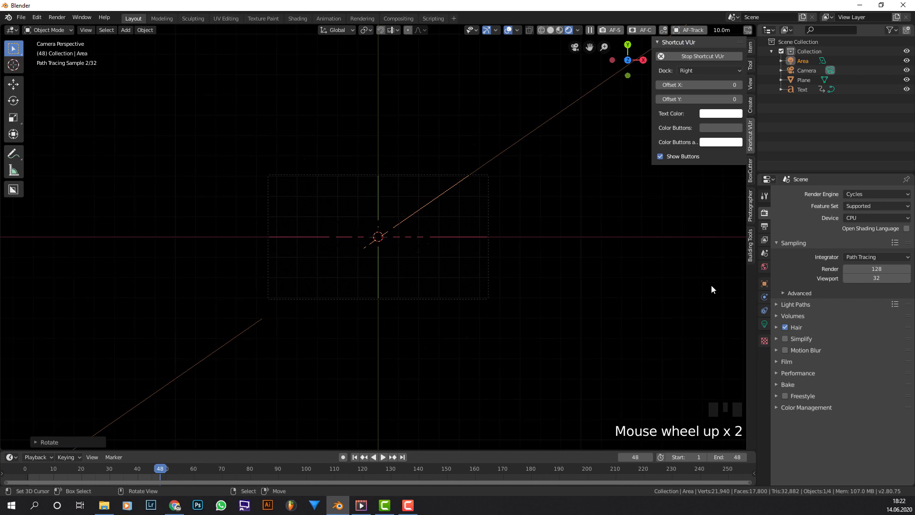
pyautogui.click(764, 323)
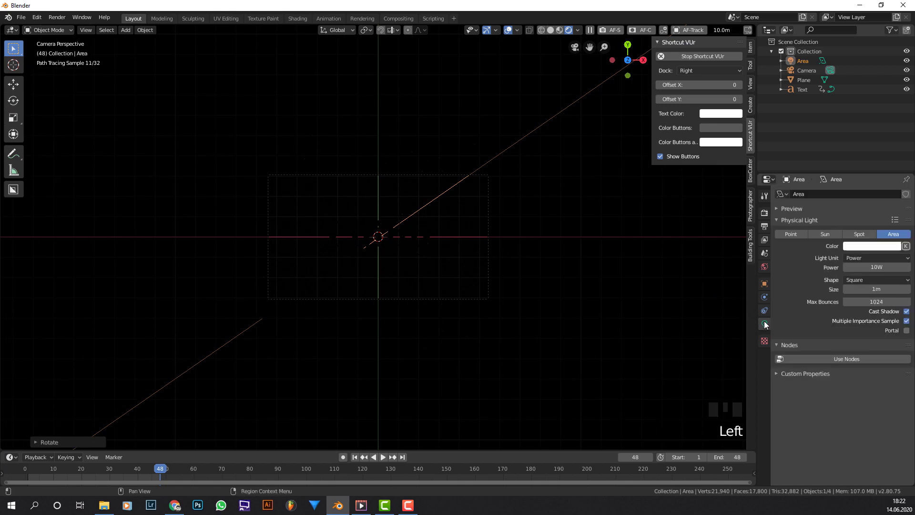
pyautogui.doubleClick(878, 267)
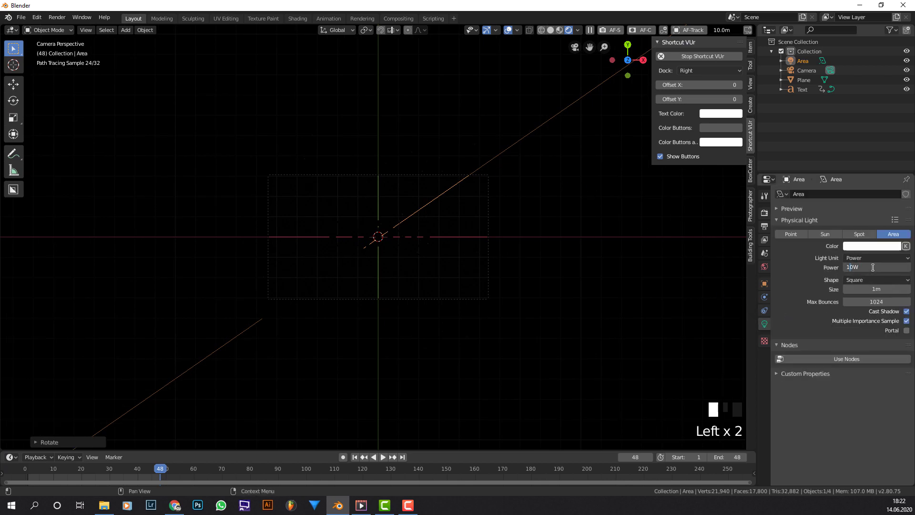
pyautogui.write('00')
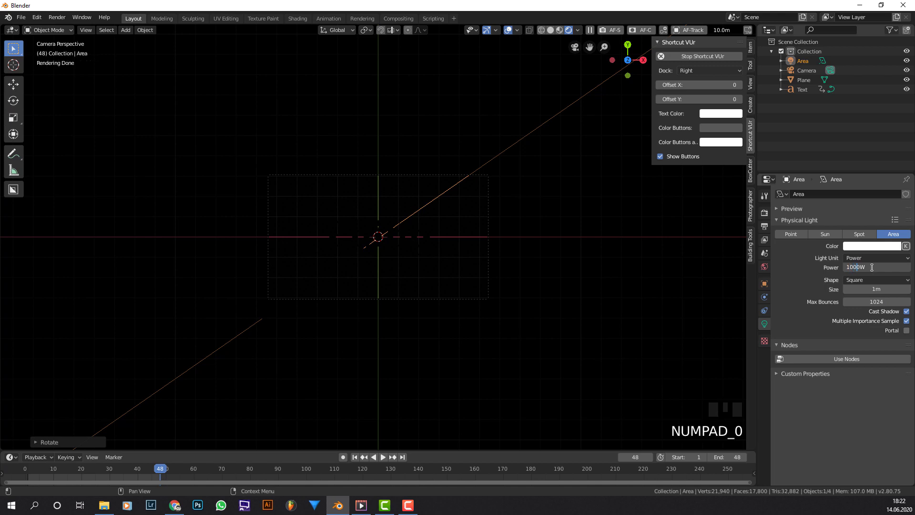
pyautogui.press('Return')
pyautogui.click(867, 267)
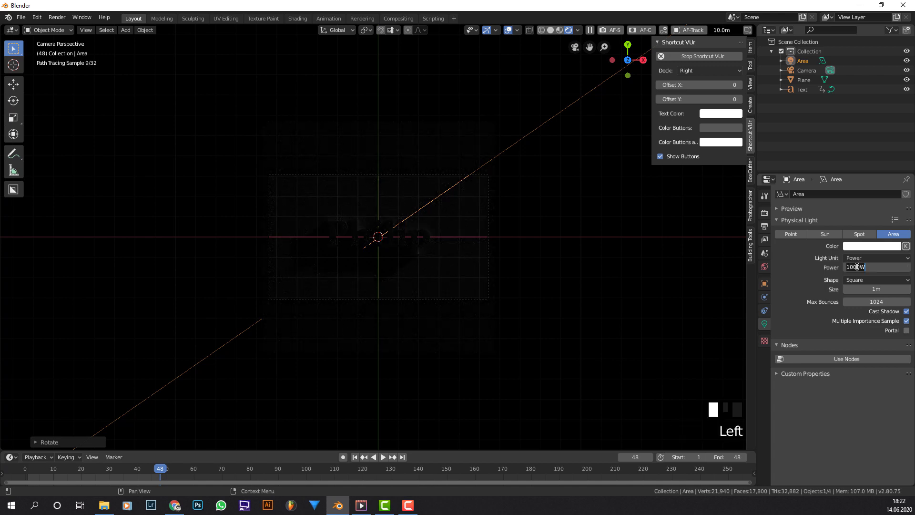
pyautogui.press('Return')
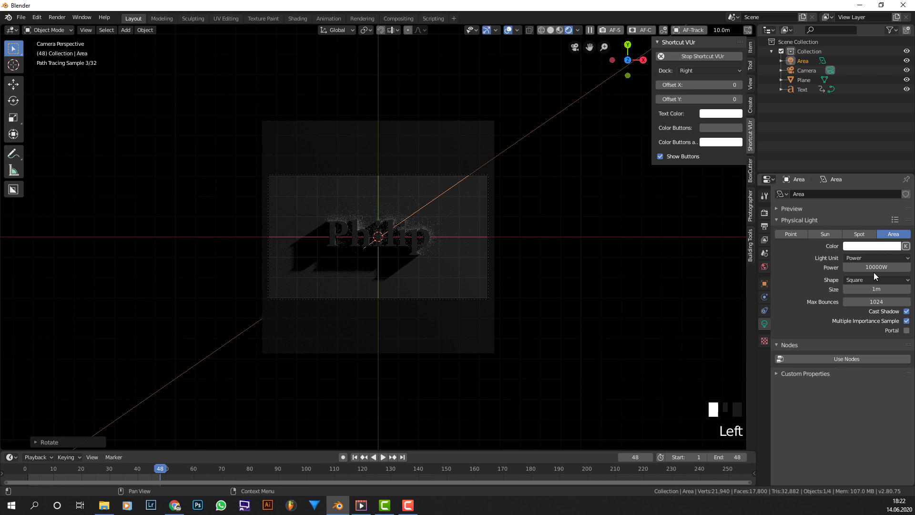
# Adjust the light's Power through 70000W and 100000W, settling on 500000W
pyautogui.click(859, 265)
pyautogui.click(867, 267)
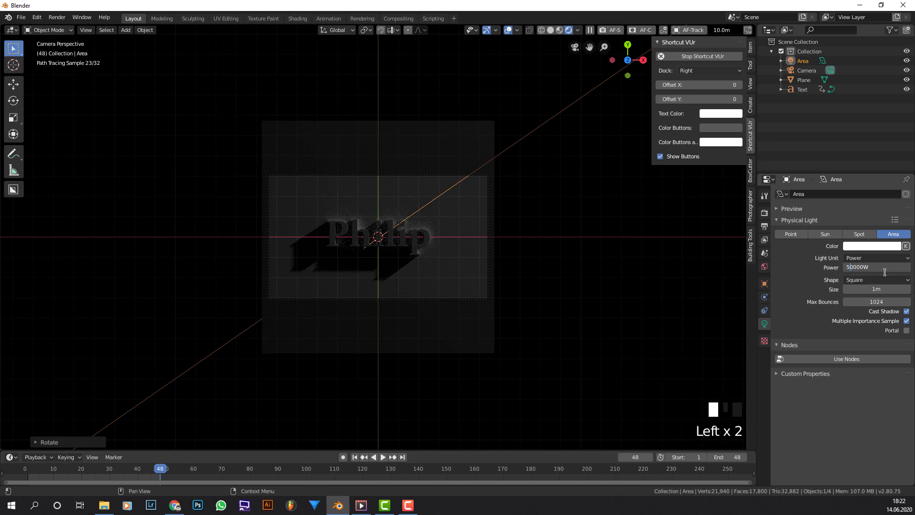
pyautogui.click(854, 267)
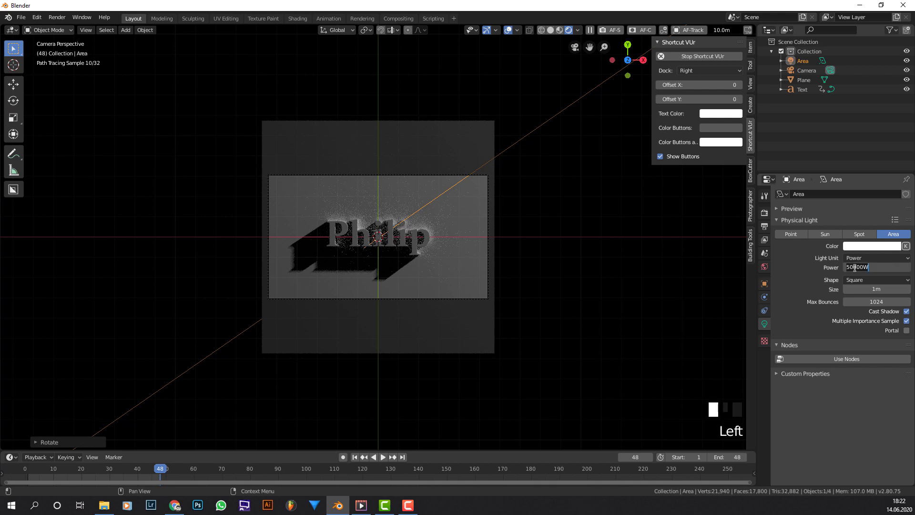
pyautogui.press('BackSpace')
pyautogui.write('7')
pyautogui.press('Return')
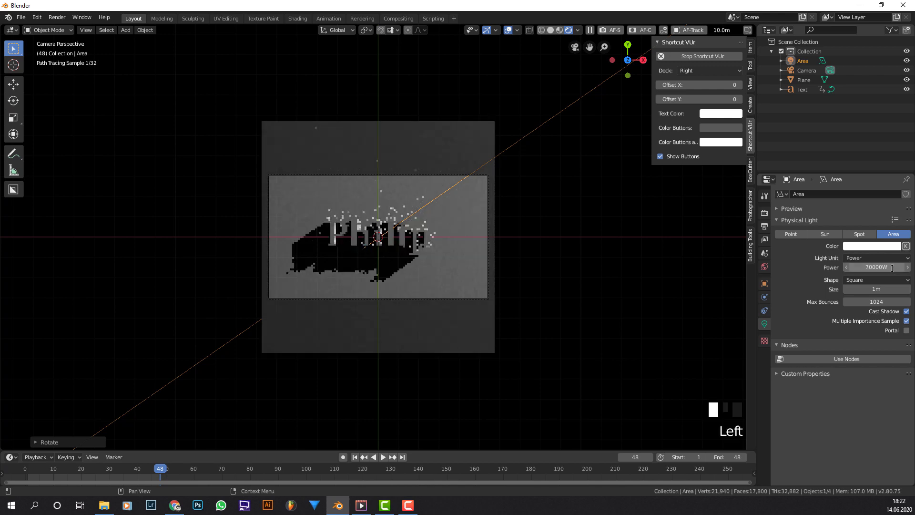
pyautogui.click(868, 267)
pyautogui.hotkey('ctrl', 'a')
pyautogui.write('10000')
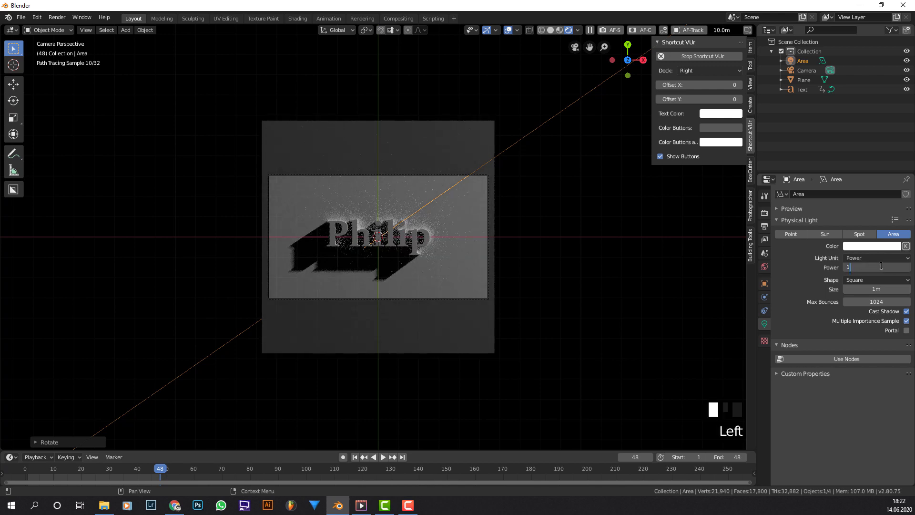
pyautogui.press('Return')
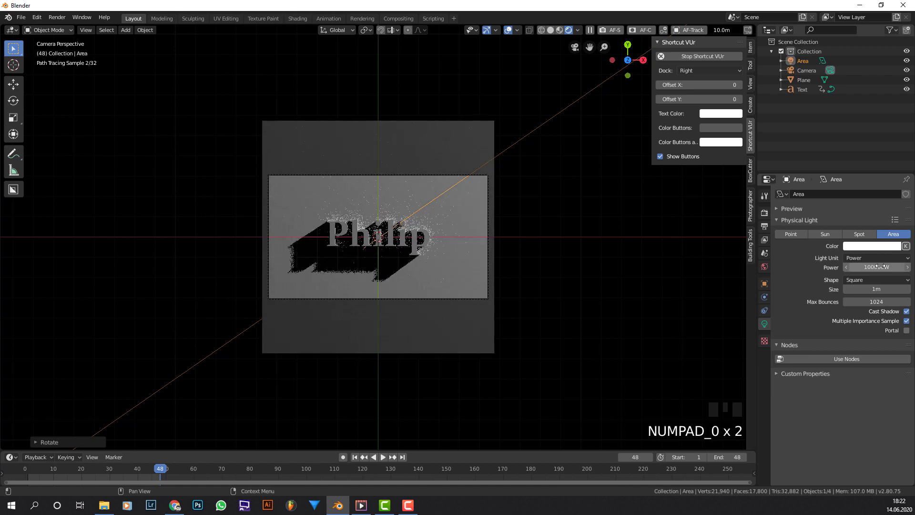
pyautogui.click(857, 267)
pyautogui.click(850, 267)
pyautogui.press('BackSpace')
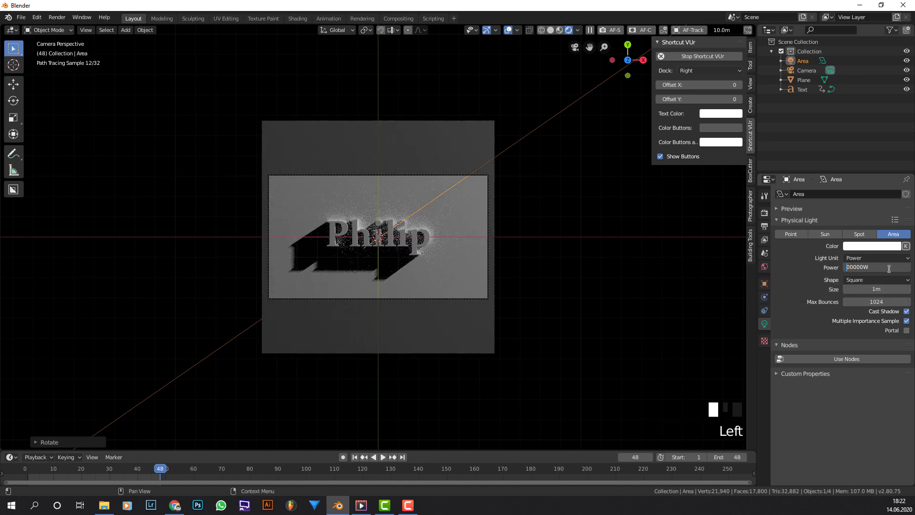
pyautogui.press('Return')
pyautogui.scroll(4, 558, 195)
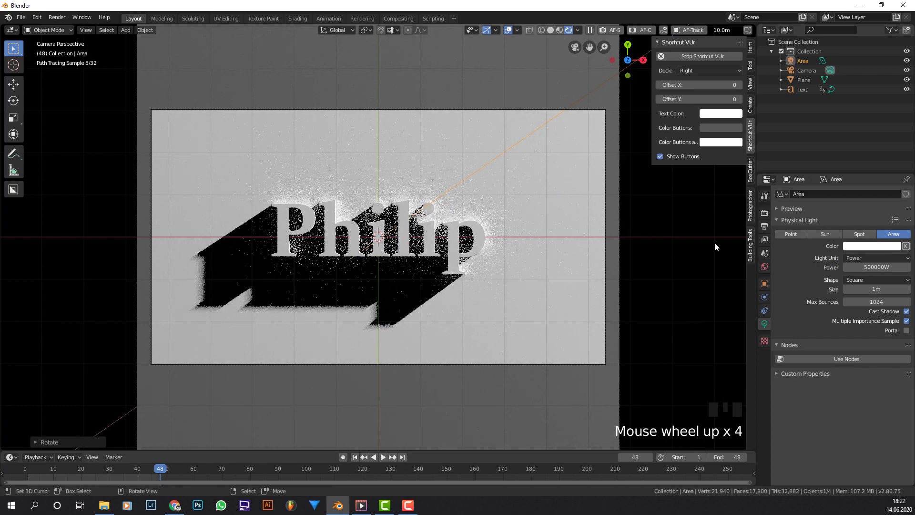
# Scale the area light up, then enlarge it further to soften Philip's shadow
pyautogui.press('s')
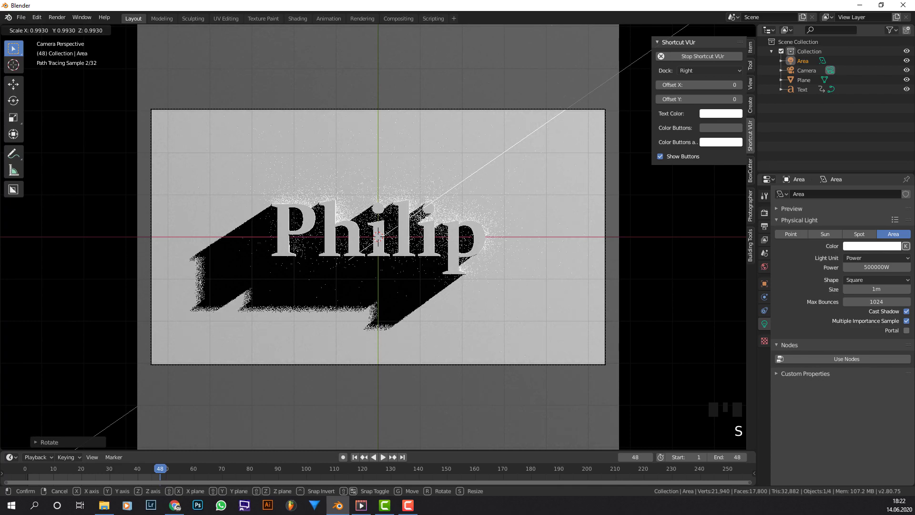
pyautogui.click(196, 273)
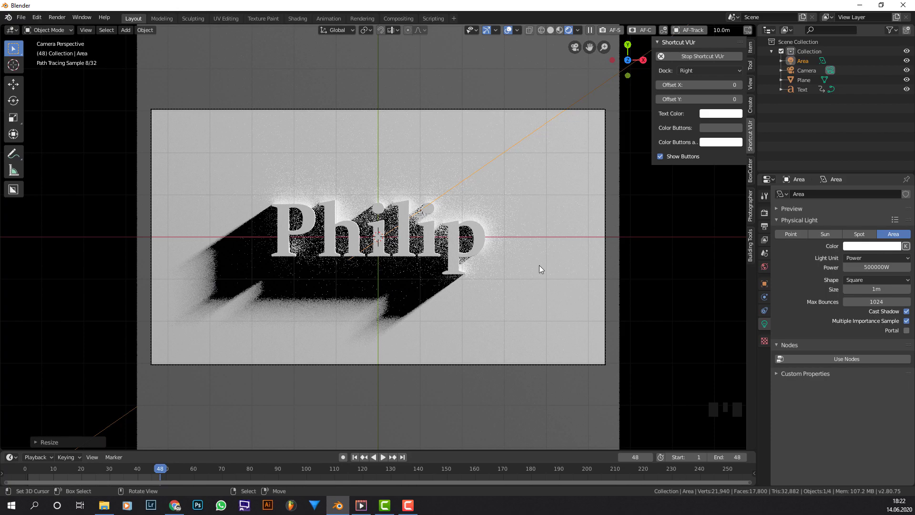
pyautogui.press('s')
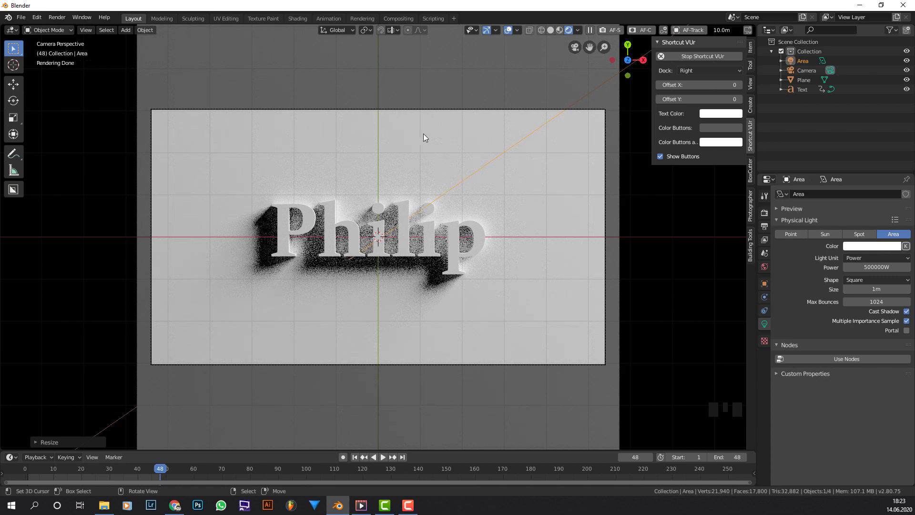
# Select the plane and view it through the camera in the Shading workspace with rendered shading
pyautogui.rightClick(419, 148)
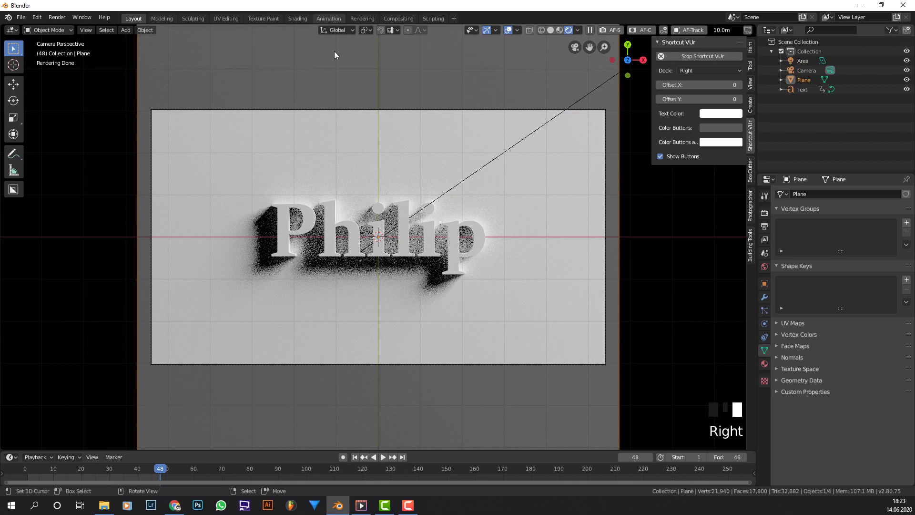
pyautogui.click(305, 20)
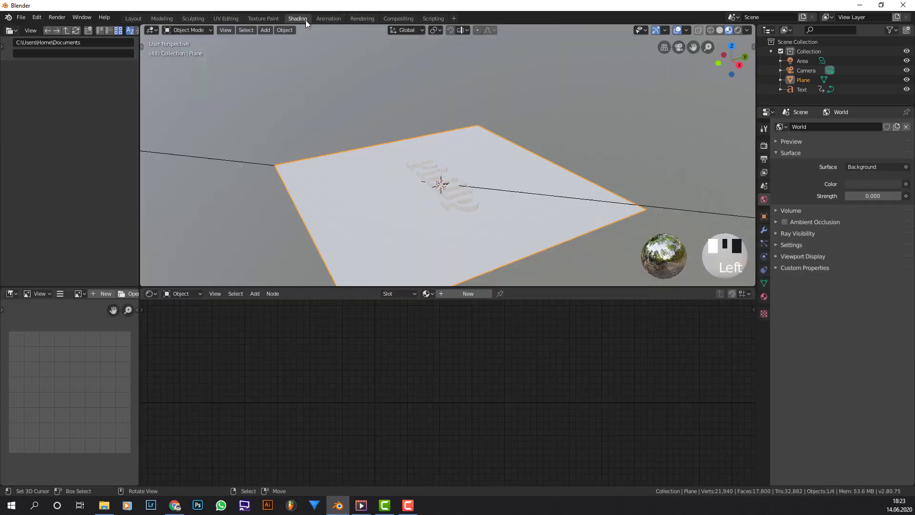
pyautogui.press('KP_0')
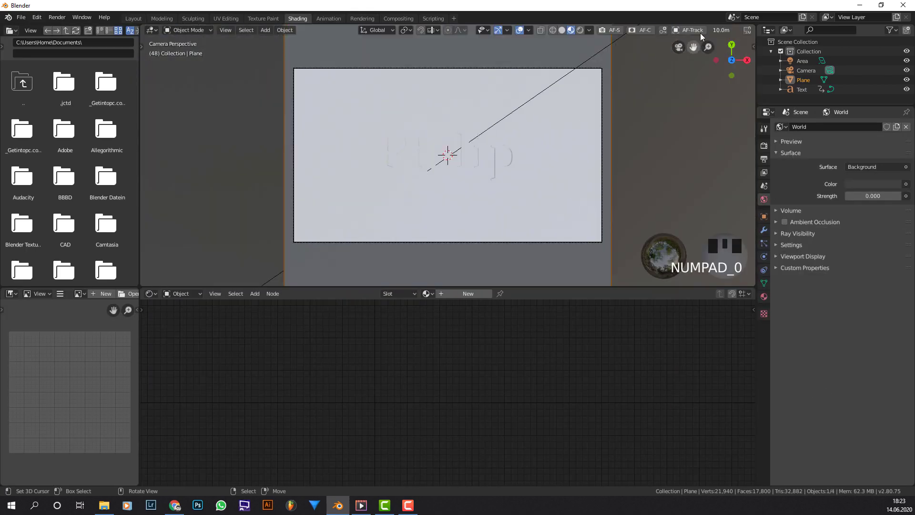
pyautogui.click(580, 29)
pyautogui.scroll(2, 500, 214)
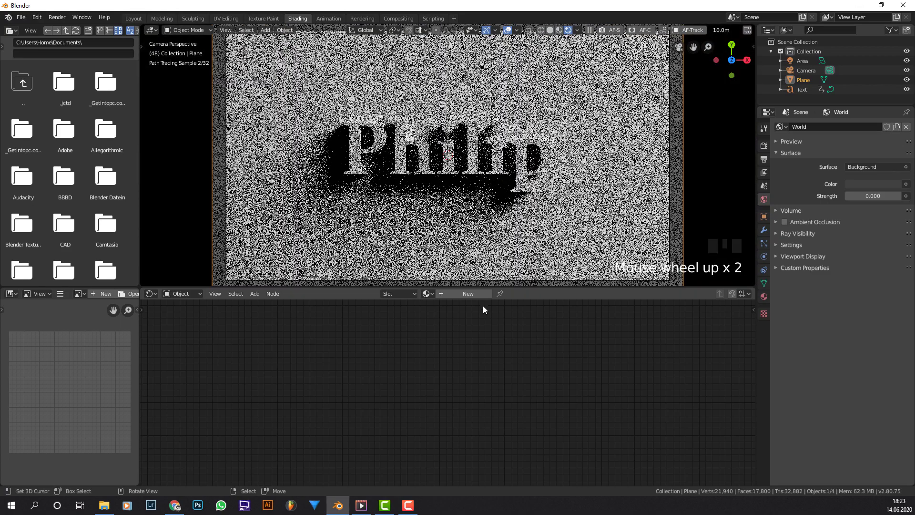
# Create a new material and set its Base Color to V 1, H 0.5, S 0.5
pyautogui.click(443, 293)
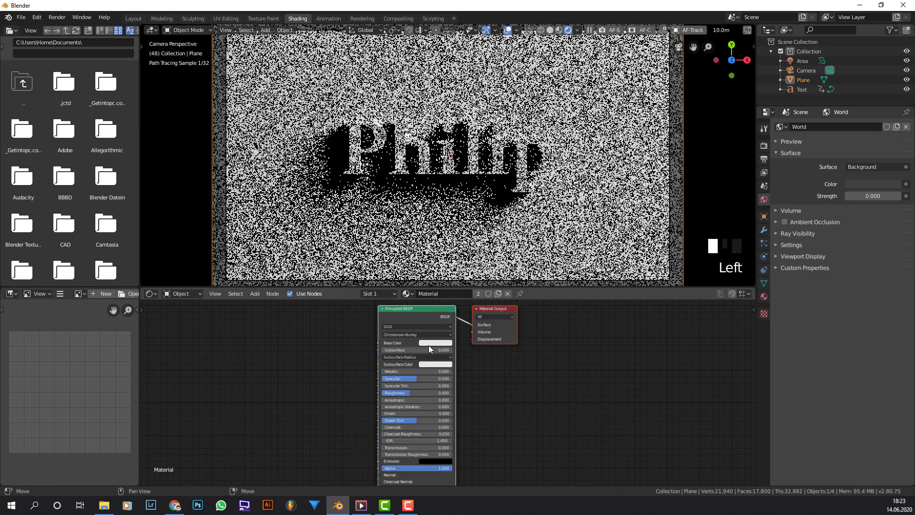
pyautogui.click(428, 343)
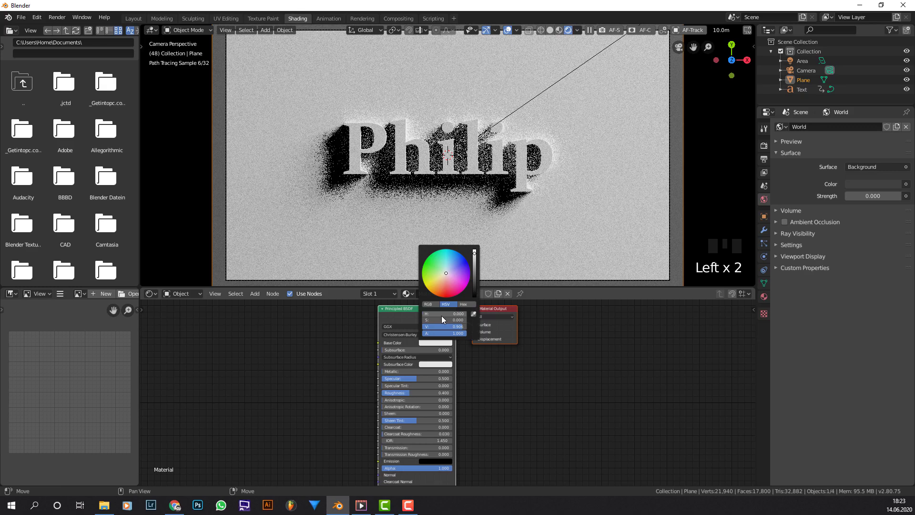
pyautogui.moveTo(441, 316); pyautogui.dragTo(457, 314)
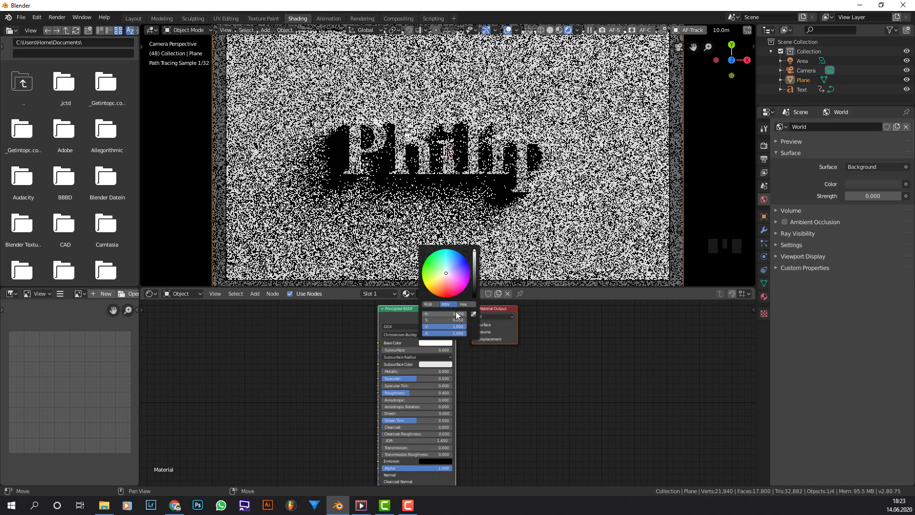
pyautogui.click(456, 314)
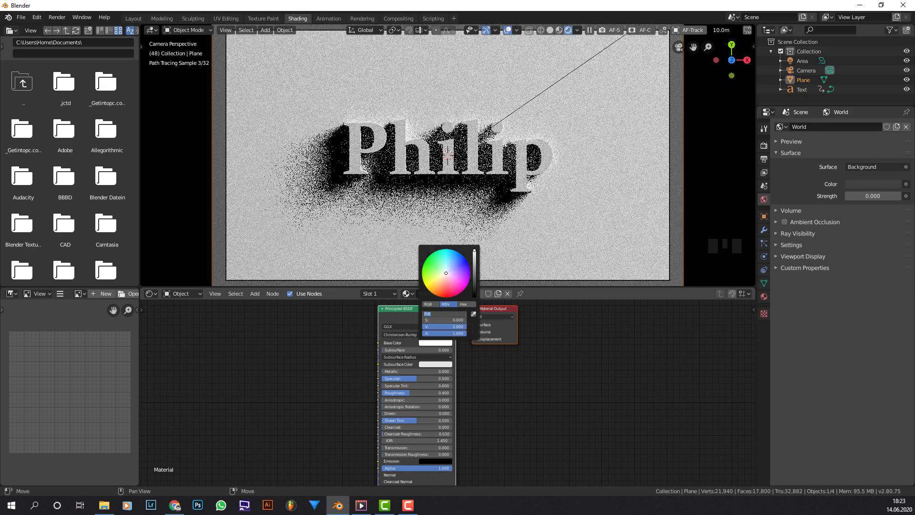
pyautogui.write('0.5')
pyautogui.press('Return')
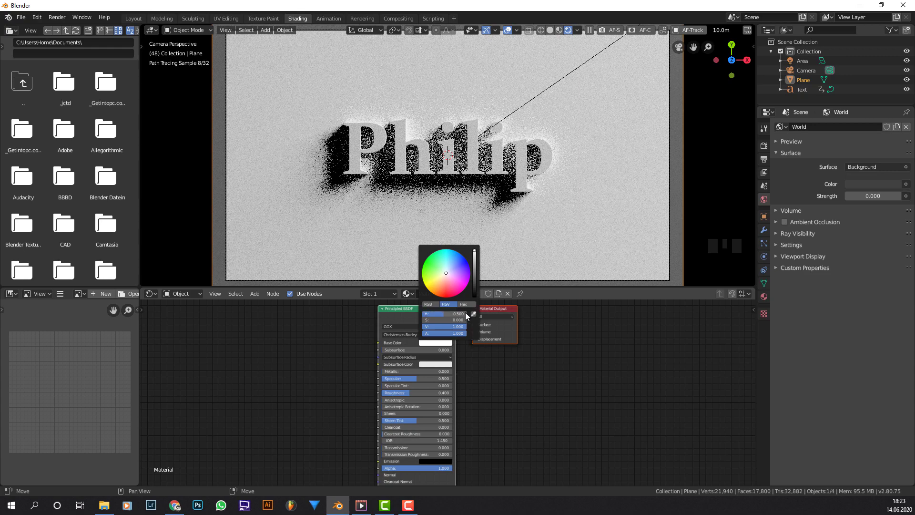
pyautogui.click(460, 320)
pyautogui.write('5')
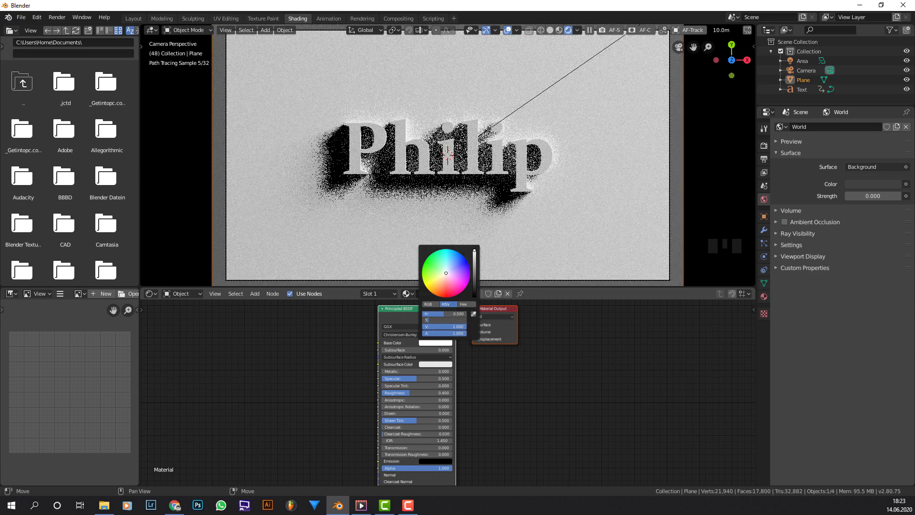
pyautogui.press('Return')
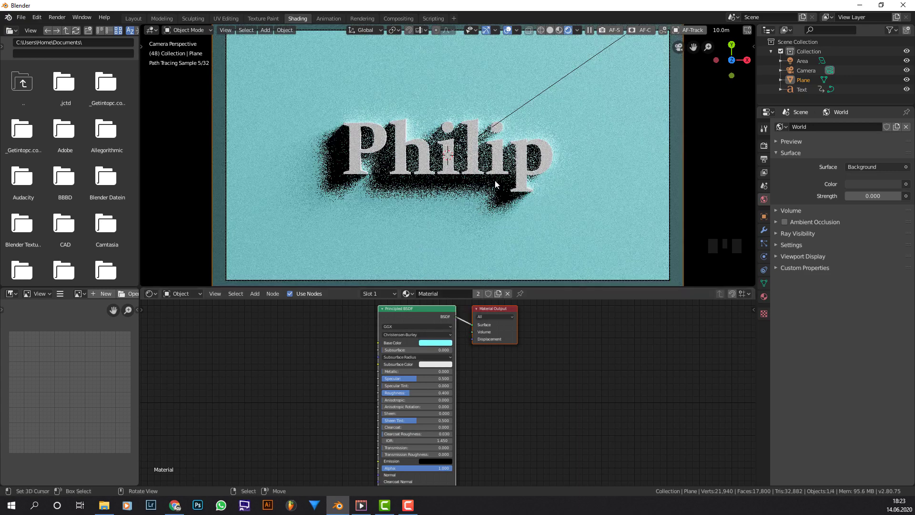
# Select the Philip text and assign it the existing 'Material' from the Browse Material list
pyautogui.rightClick(496, 181)
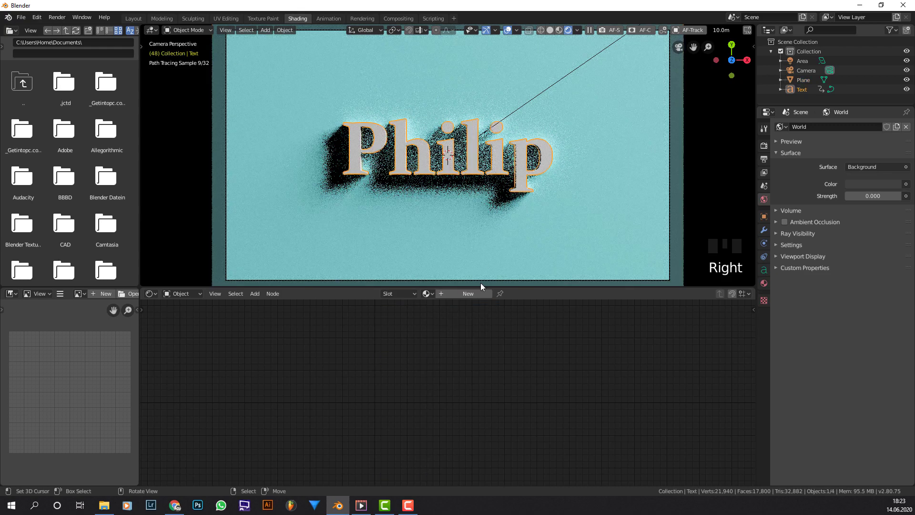
pyautogui.click(427, 294)
pyautogui.click(438, 306)
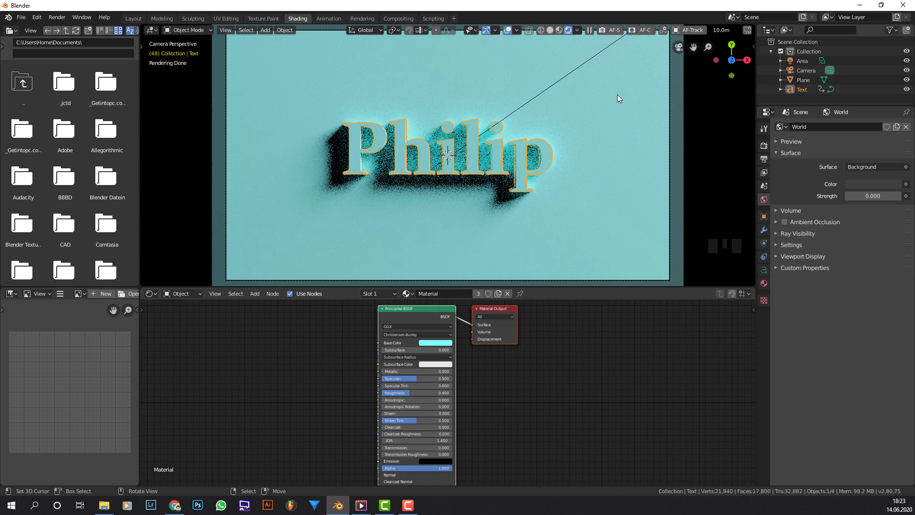
# Set Render samples to 1000 in Render Properties and render the frame with F12
pyautogui.click(764, 146)
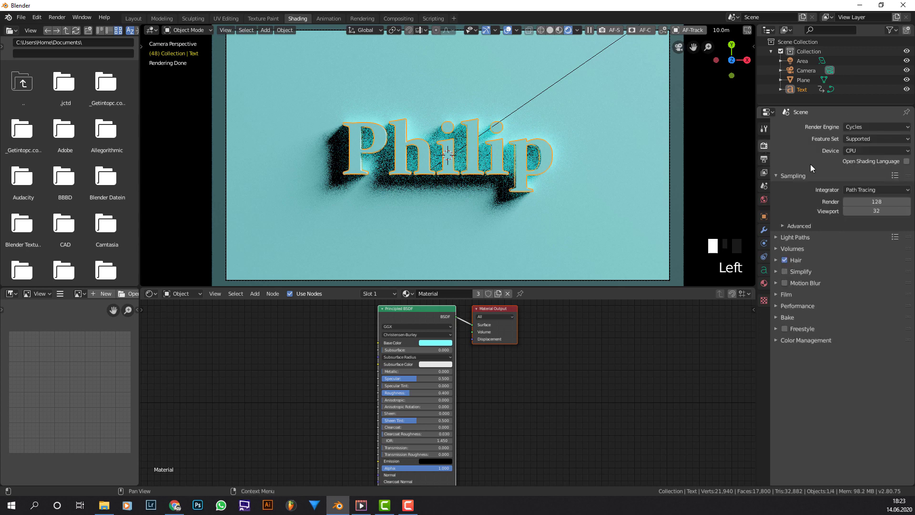
pyautogui.click(861, 202)
pyautogui.write('1000')
pyautogui.press('Return')
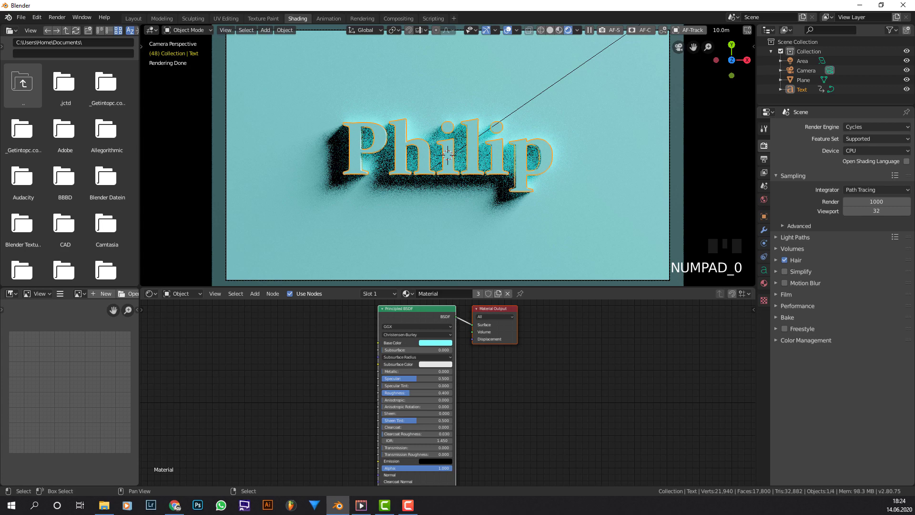
pyautogui.press('F12')
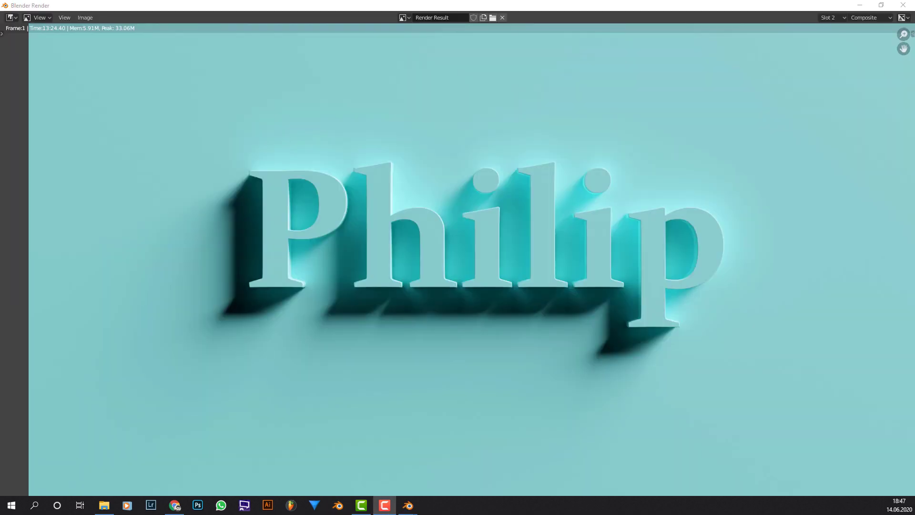
# Close the render, check the Adaptive Sampling options and the View Layer's Denoising Data
pyautogui.press('Escape')
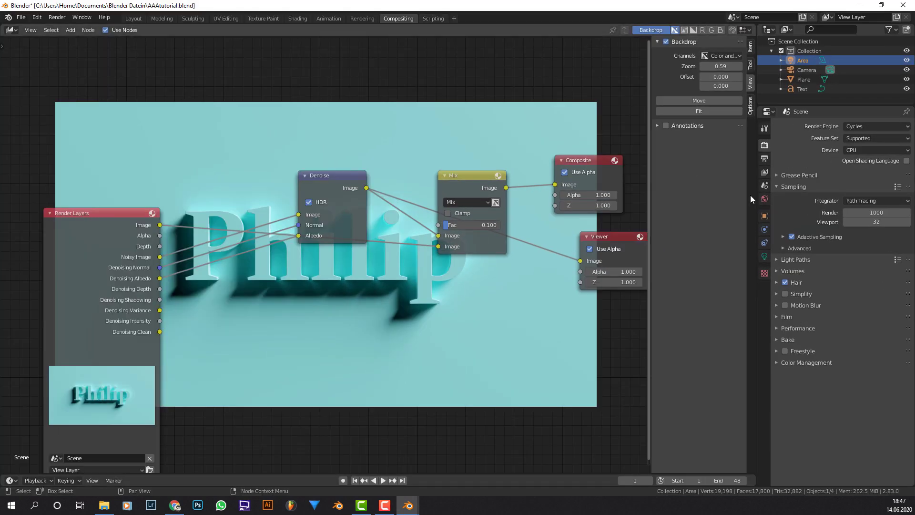
pyautogui.click(839, 237)
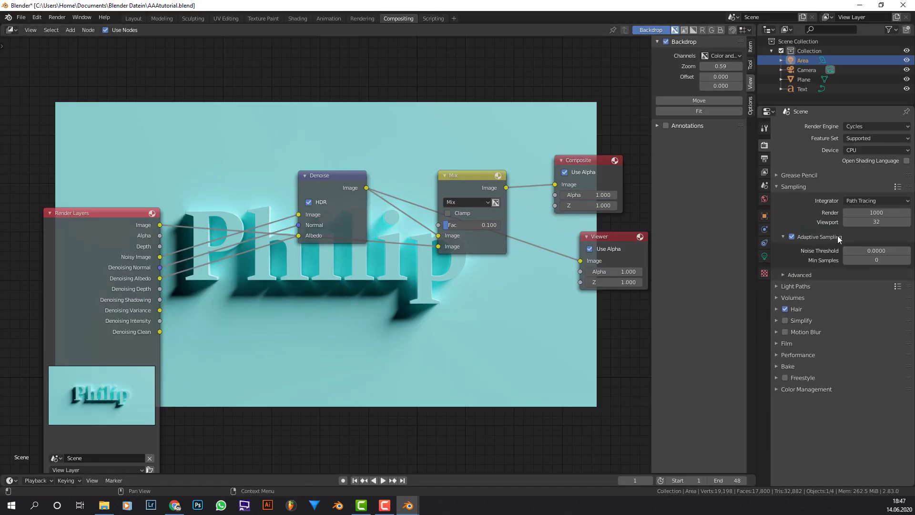
pyautogui.click(827, 238)
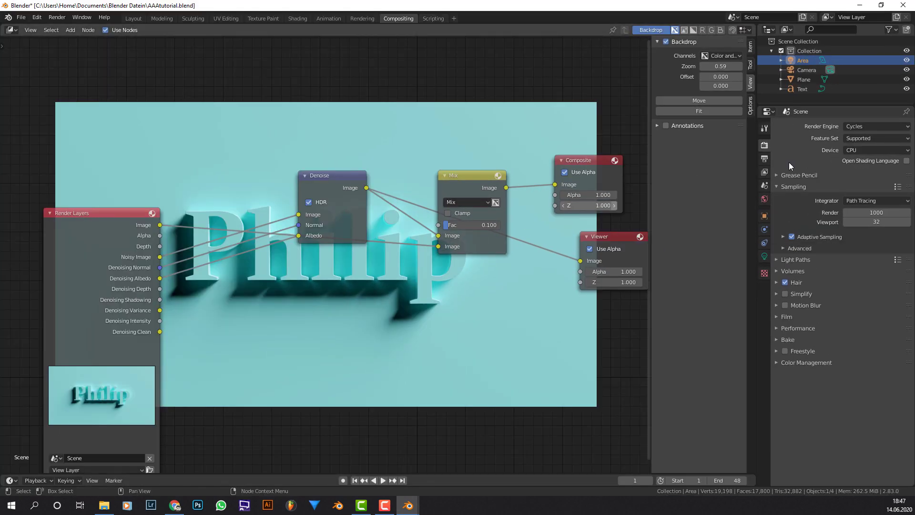
pyautogui.click(764, 172)
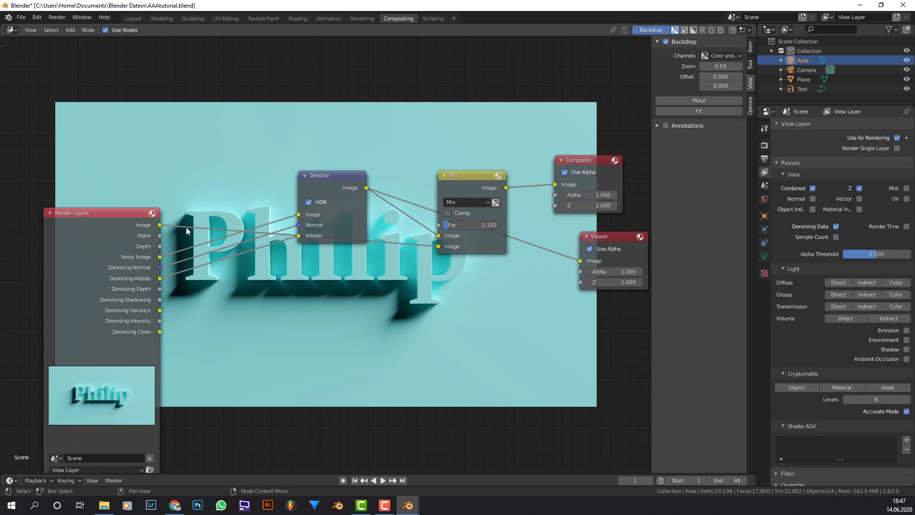
pyautogui.scroll(1, 186, 231)
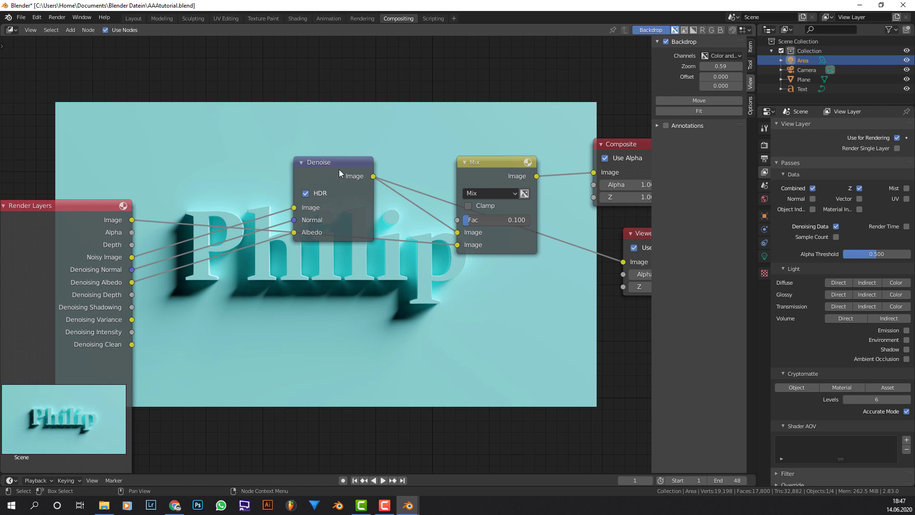
# Rearrange the compositor, moving the Denoise node down-left and the Mix node beside Composite
pyautogui.moveTo(339, 173); pyautogui.dragTo(295, 196)
pyautogui.moveTo(373, 208); pyautogui.dragTo(339, 217, button='middle')
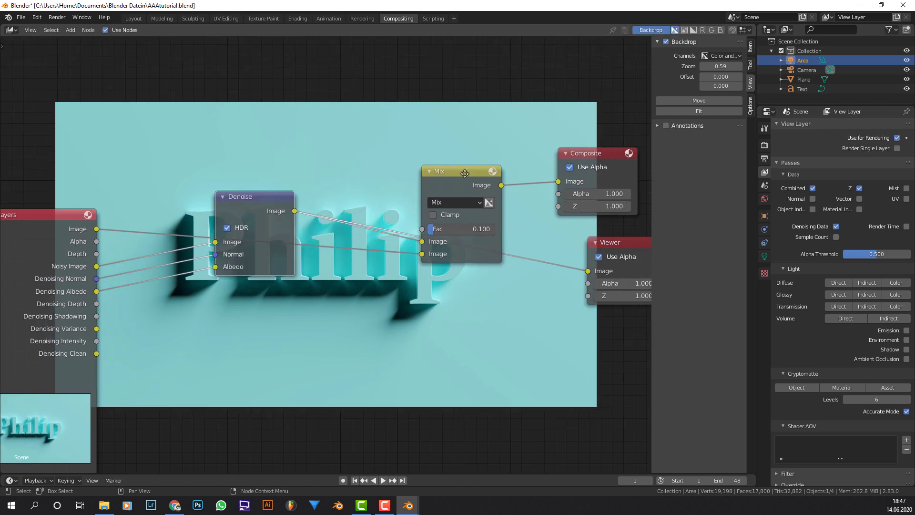
pyautogui.moveTo(465, 173); pyautogui.dragTo(484, 127)
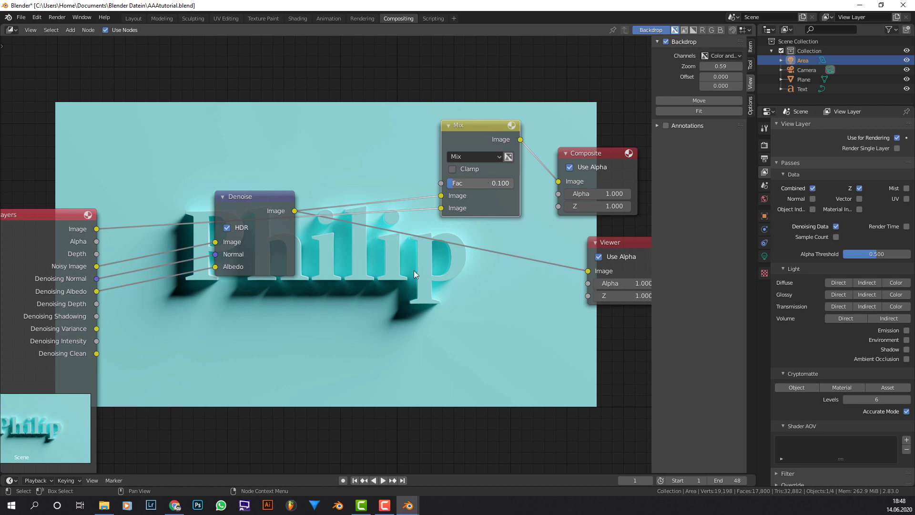
pyautogui.scroll(2, 414, 274)
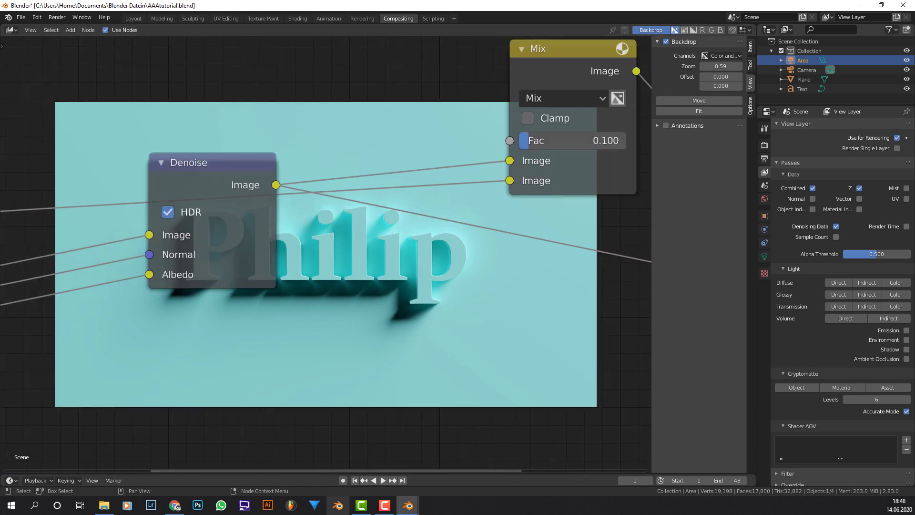
# Bring the Blender Render window forward and zoom around the denoised Philip render to inspect detail
pyautogui.moveTo(408, 505)
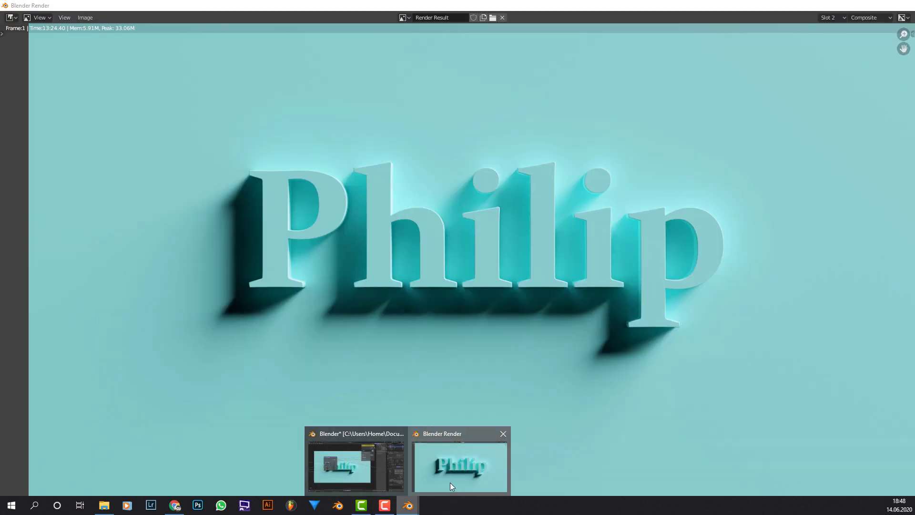
pyautogui.click(450, 482)
pyautogui.scroll(7, 500, 353)
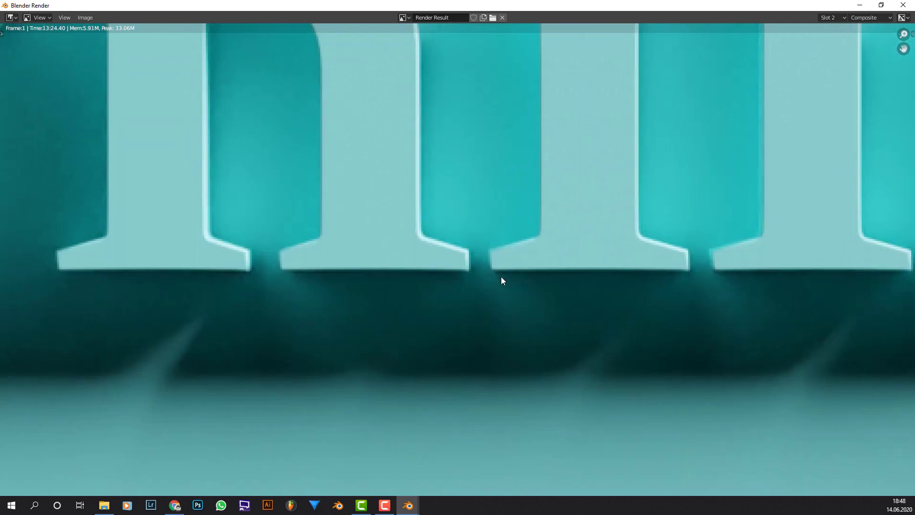
pyautogui.scroll(-4, 427, 310)
pyautogui.scroll(1, 529, 256)
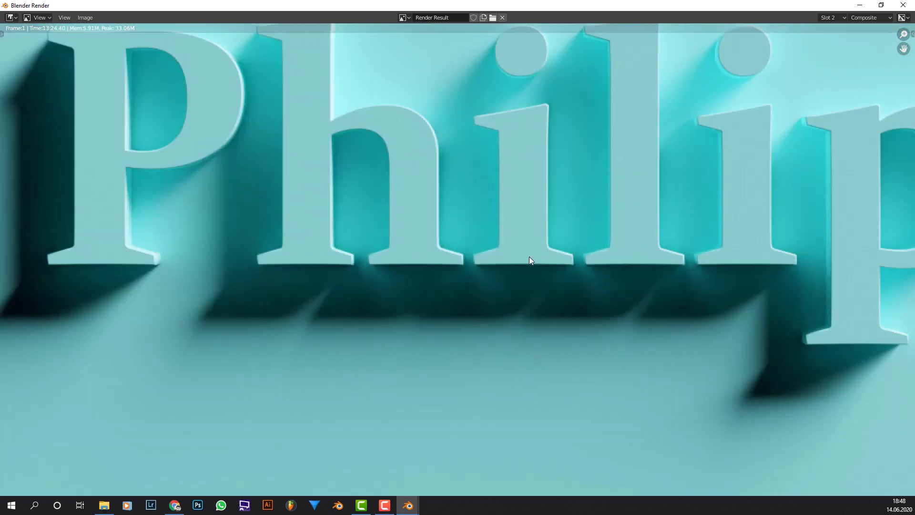
pyautogui.scroll(1, 606, 330)
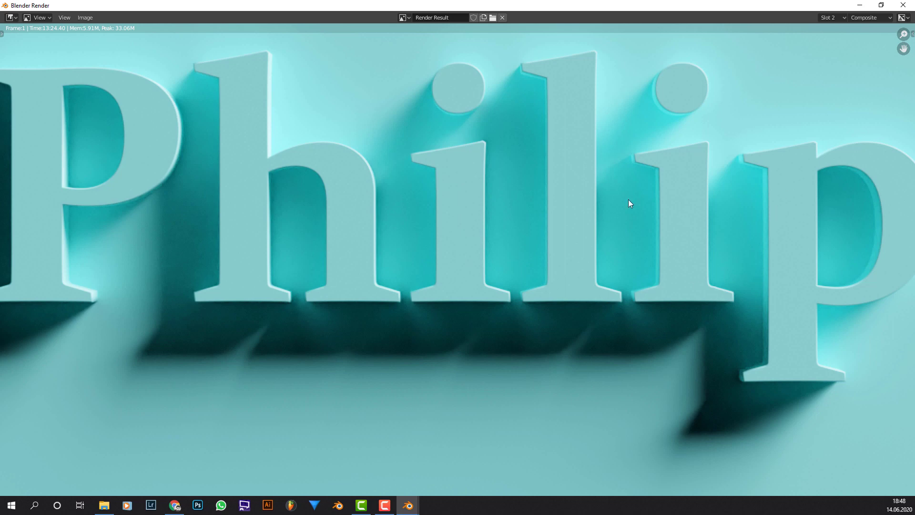
pyautogui.scroll(-2, 629, 202)
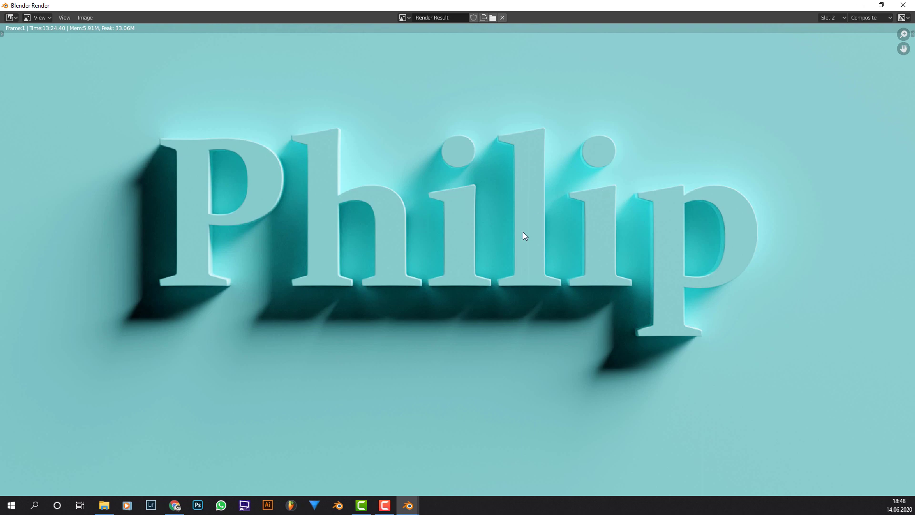
pyautogui.scroll(4, 515, 262)
pyautogui.scroll(3, 587, 353)
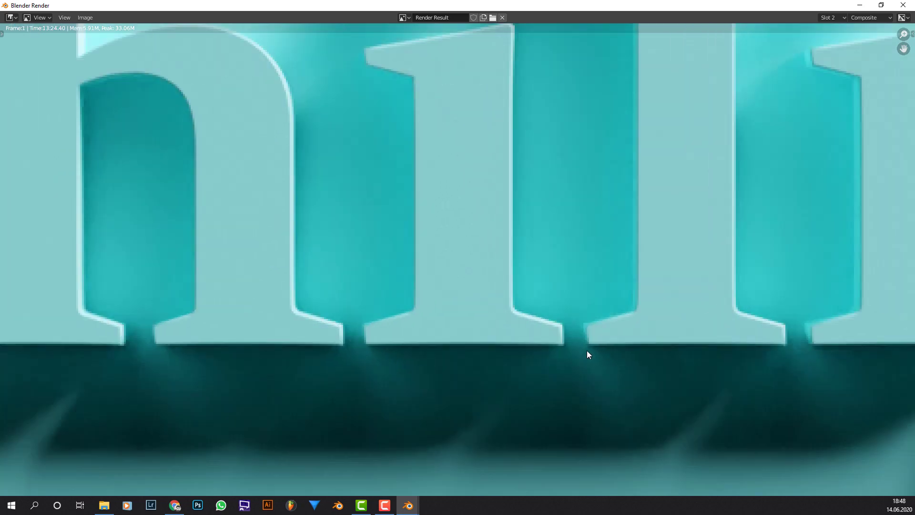
pyautogui.scroll(-7, 539, 293)
pyautogui.scroll(-2, 523, 286)
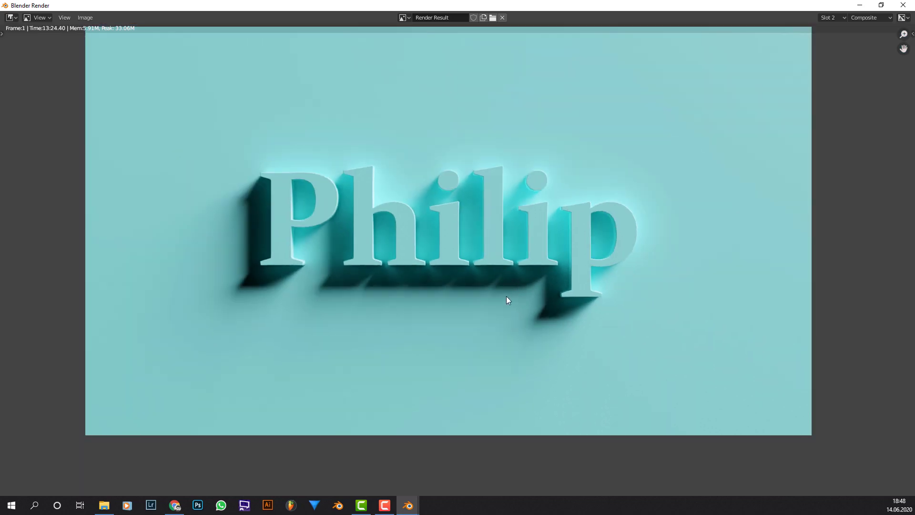
pyautogui.scroll(1, 506, 299)
pyautogui.scroll(-1, 486, 322)
pyautogui.moveTo(504, 201); pyautogui.dragTo(474, 274, button='middle')
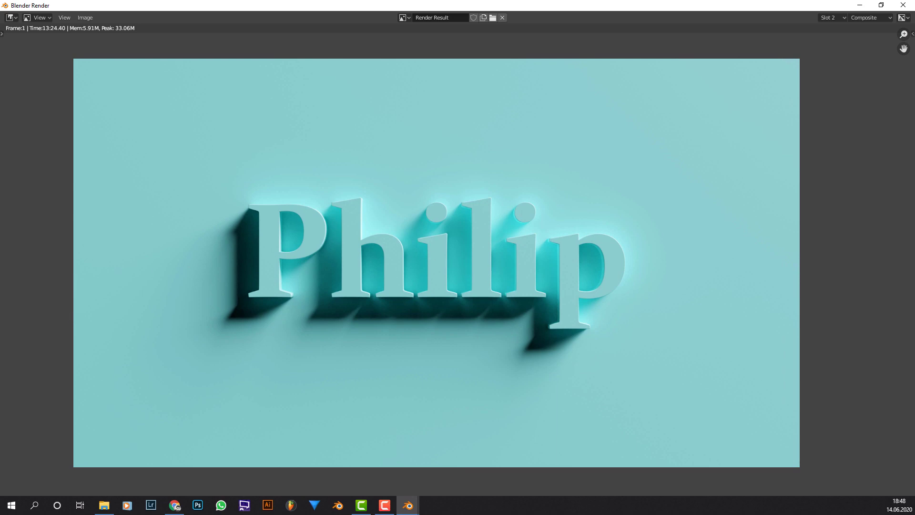